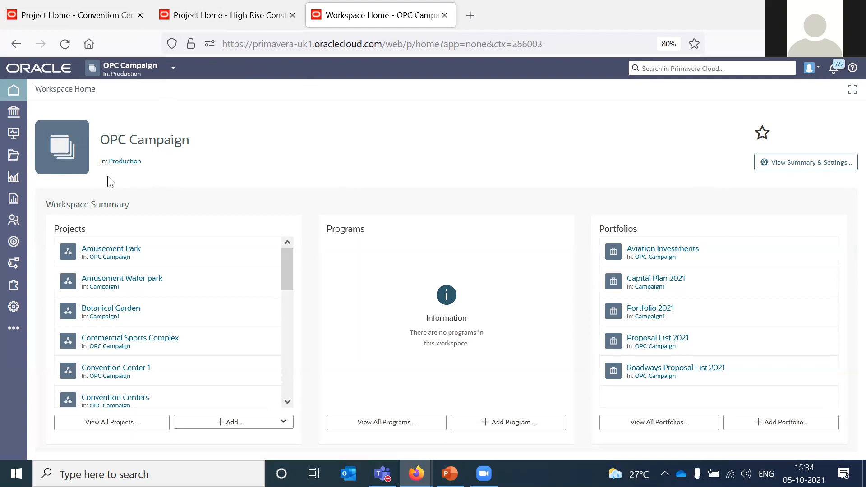
# - In the OPC Campaign workspace, review the Engineer's assigned roles in the resource list and open the workspace role list
pyautogui.click(219, 23)
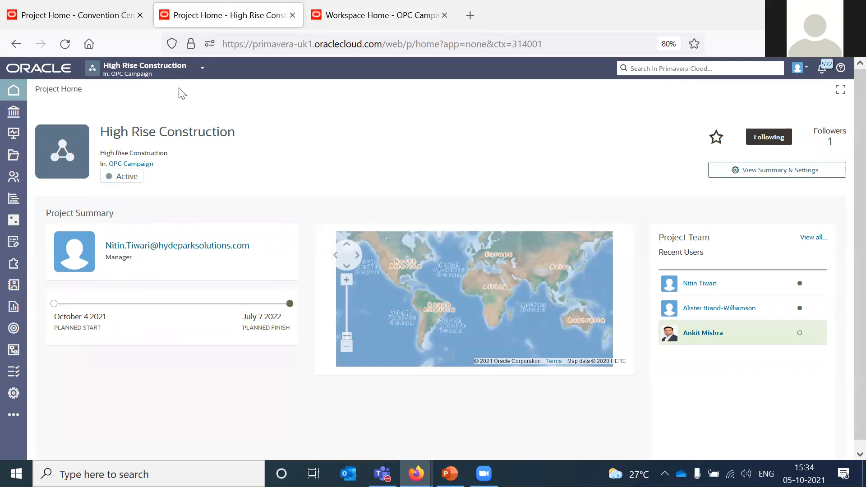
pyautogui.click(348, 25)
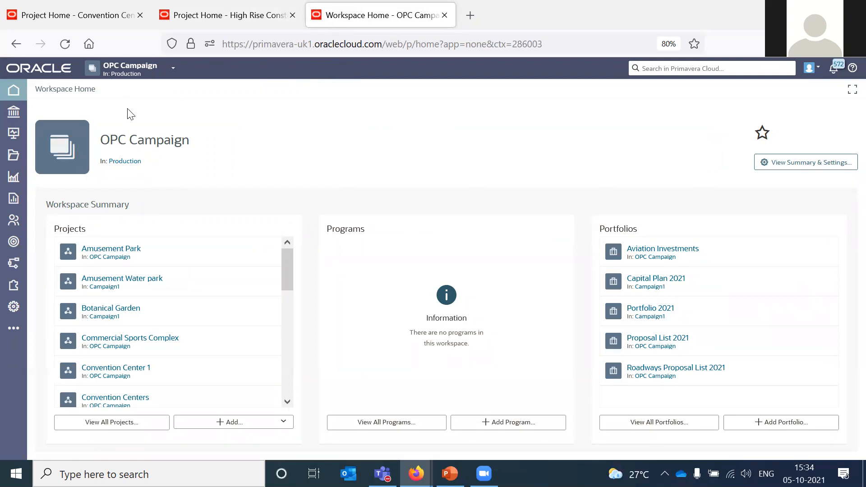
pyautogui.moveTo(15, 222)
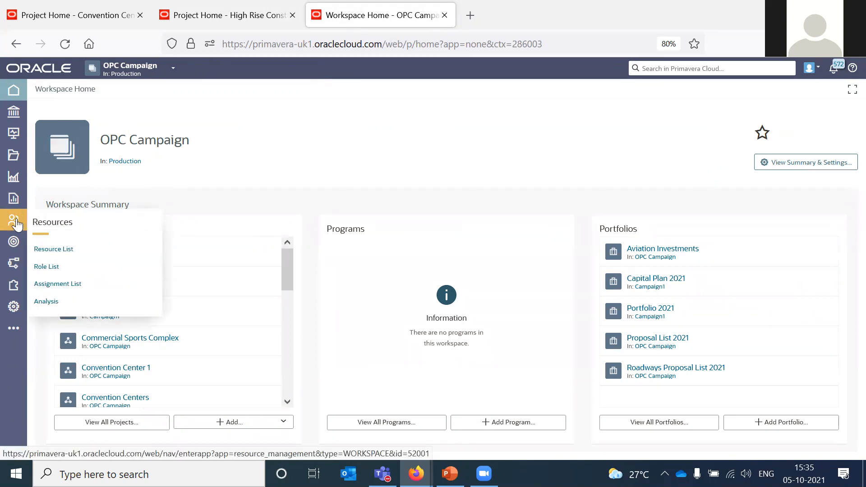
pyautogui.click(56, 255)
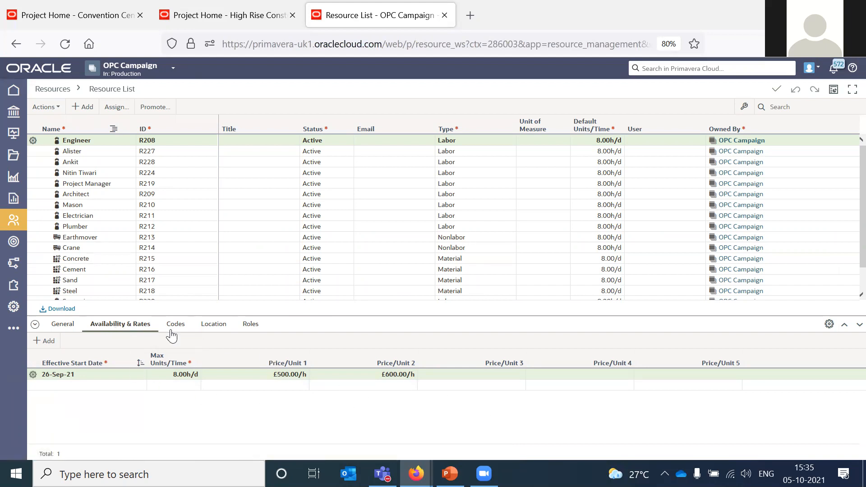
pyautogui.click(249, 326)
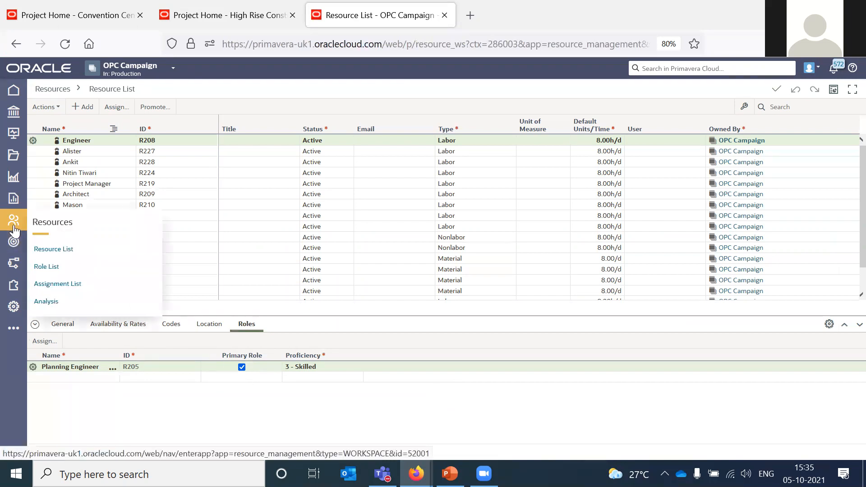
pyautogui.click(42, 268)
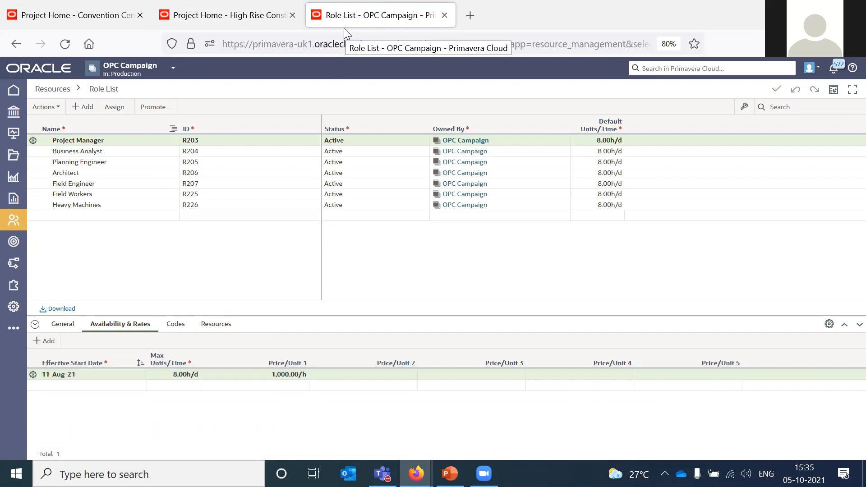
# - In the Convention Center 1 project, view the resources available for assignment and open the project's role list
pyautogui.click(94, 19)
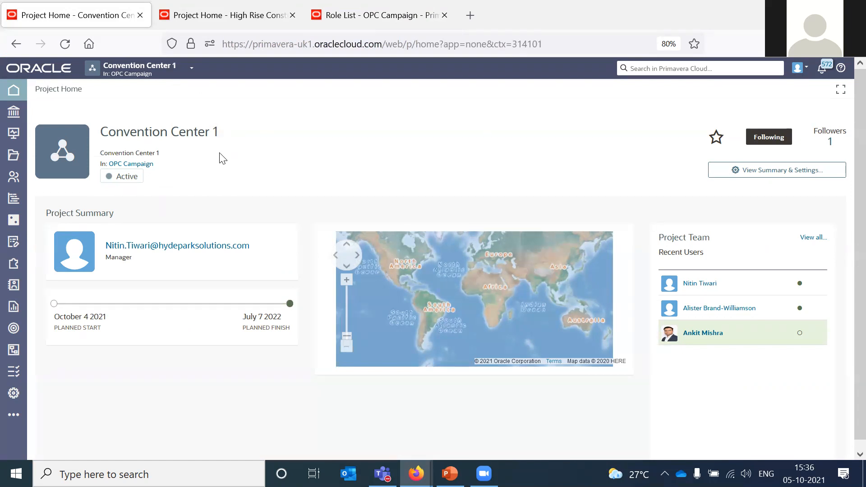
pyautogui.moveTo(14, 285)
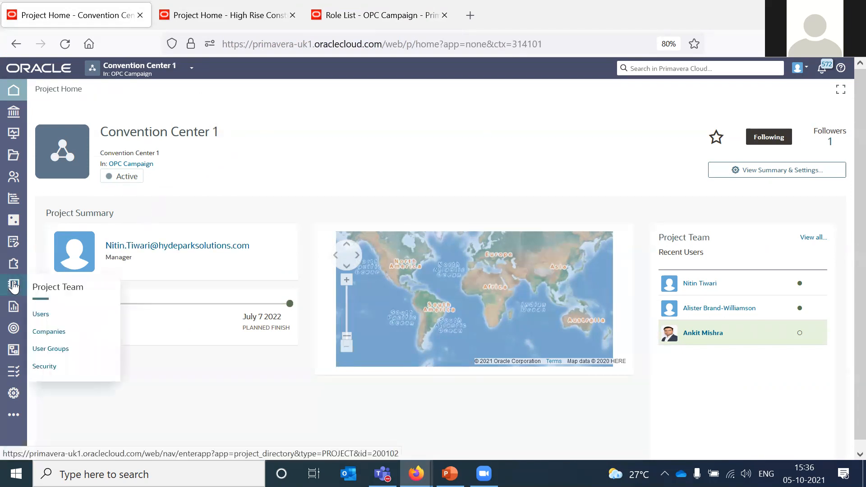
pyautogui.moveTo(15, 183)
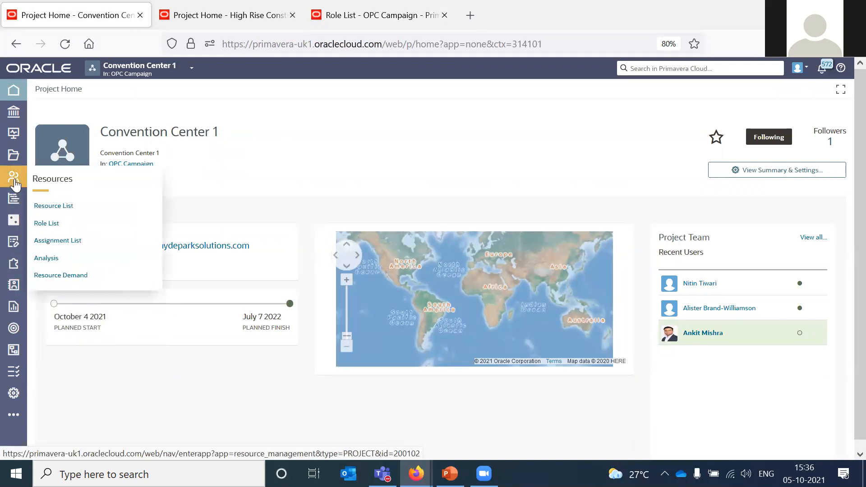
pyautogui.click(54, 207)
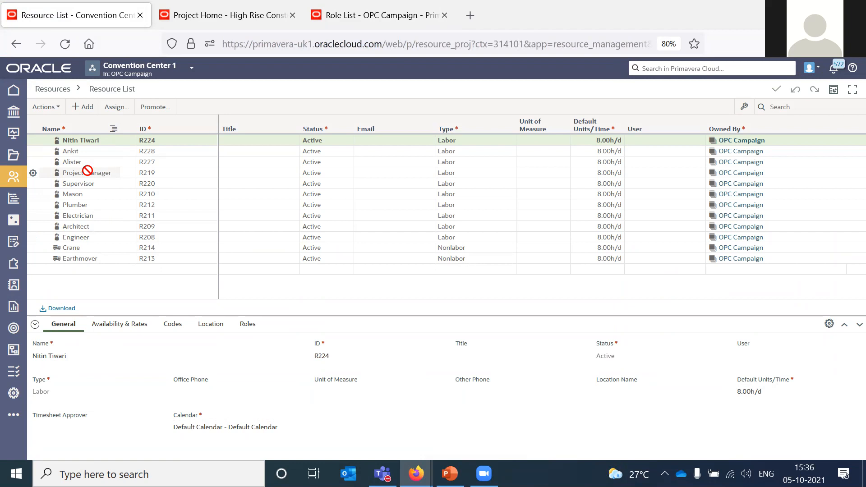
pyautogui.click(118, 107)
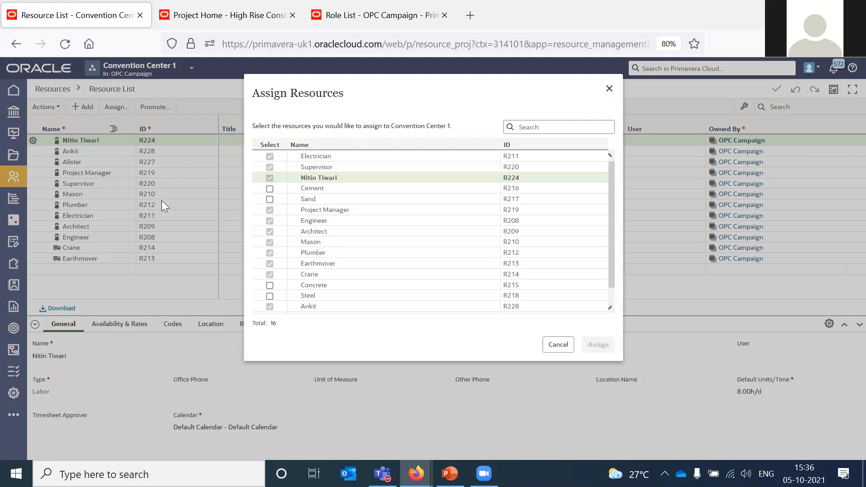
pyautogui.click(609, 88)
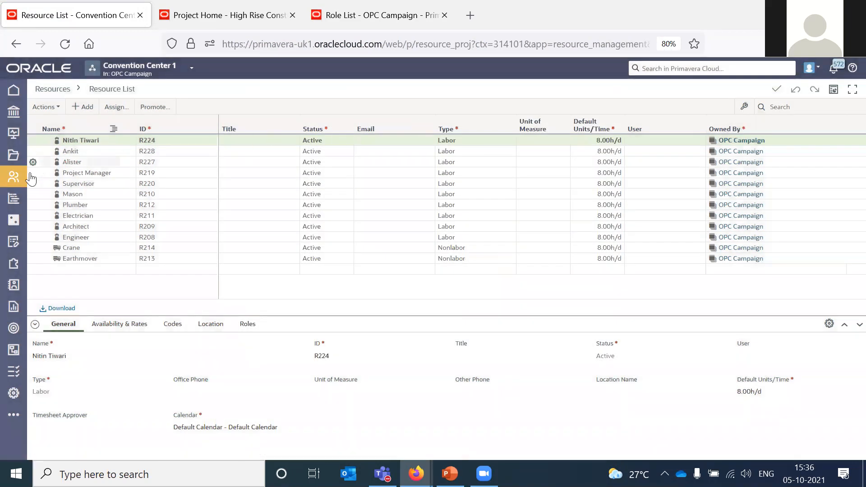
pyautogui.moveTo(14, 177)
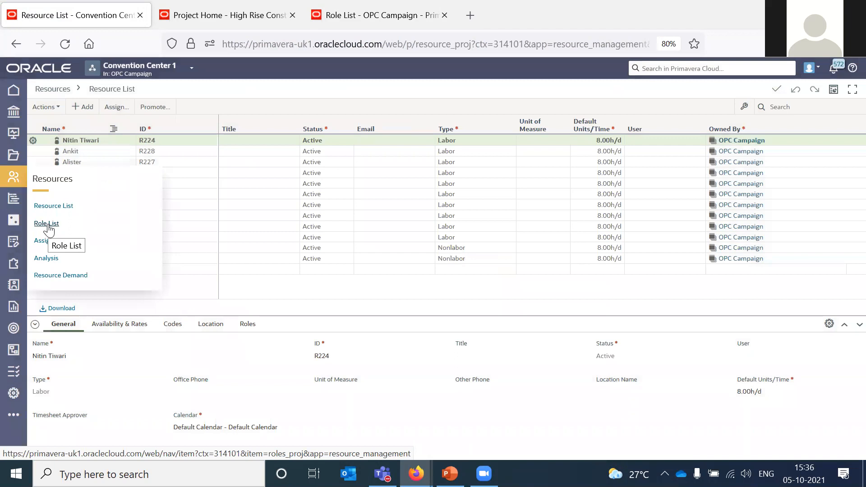
pyautogui.click(48, 226)
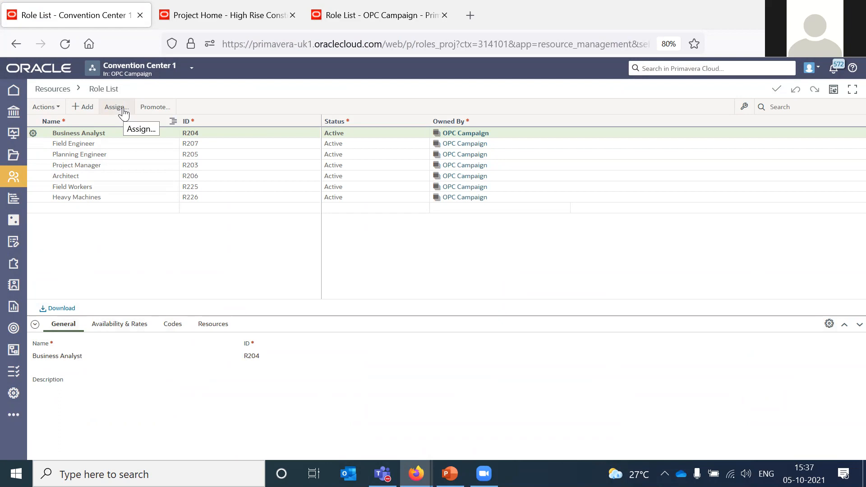
# - Open the Convention Center 1 schedule activities and display the resource assignments of Civil Drawings Preparation
pyautogui.moveTo(14, 205)
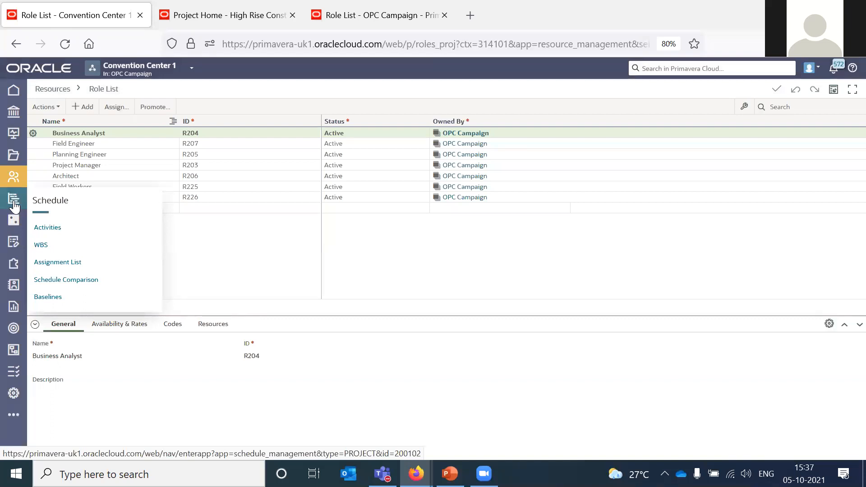
pyautogui.click(48, 228)
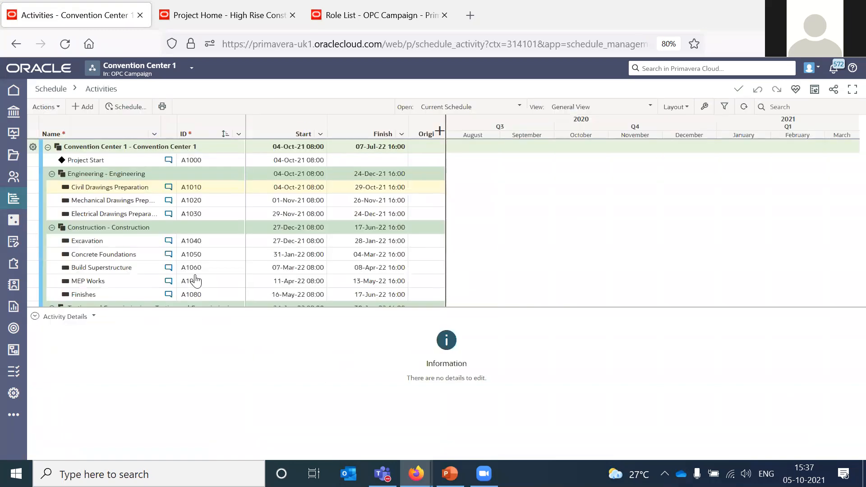
pyautogui.click(115, 189)
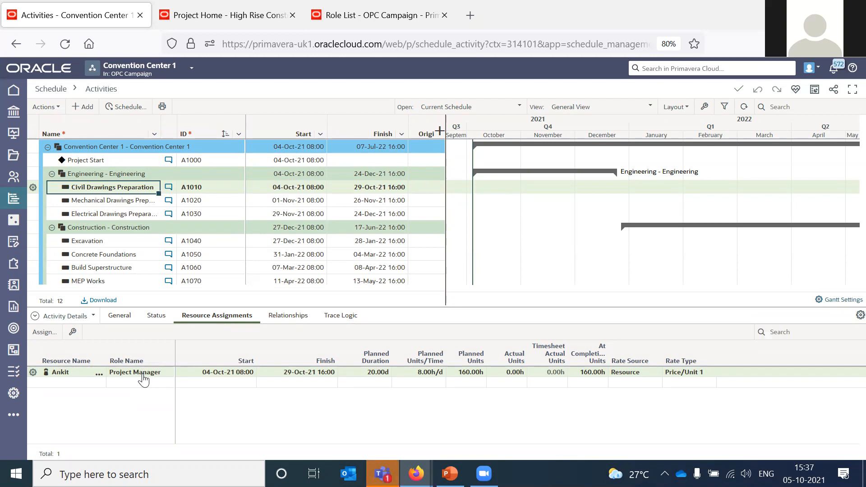
# - Switch to the PowerPoint slide show, show the slide on strategies to maximize resource usage, and return to Primavera Cloud
pyautogui.hotkey('alt', 'Tab')
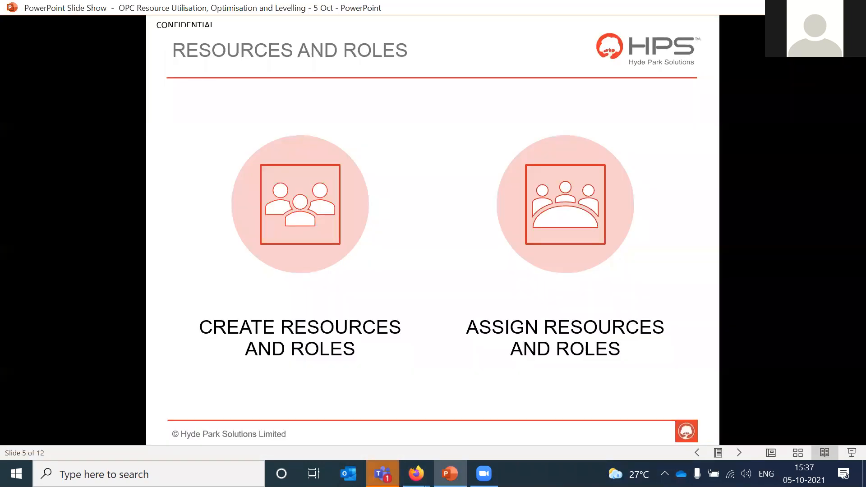
pyautogui.press('Right')
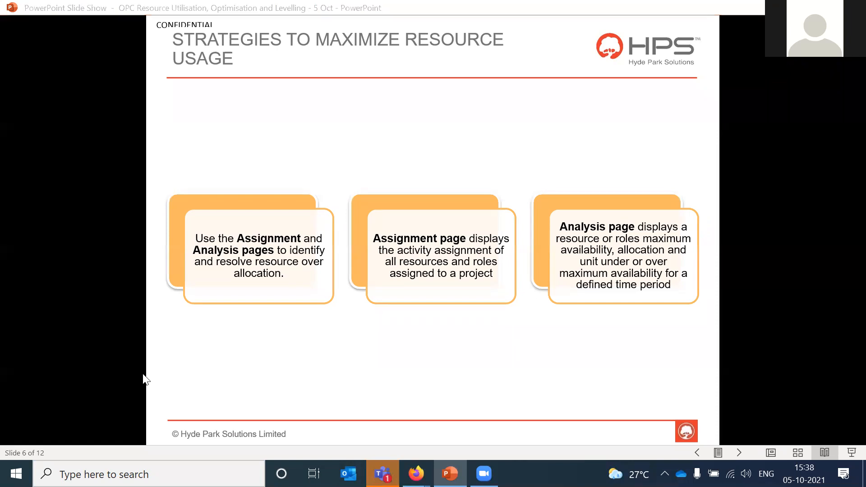
pyautogui.hotkey('alt', 'Tab')
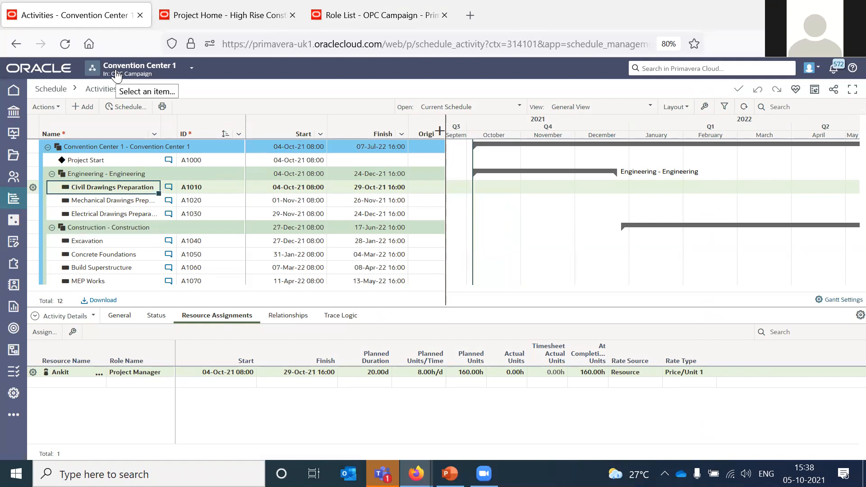
# - Open Convention Center 1's resource assignment list and inspect the activity details of A1010
pyautogui.moveTo(12, 180)
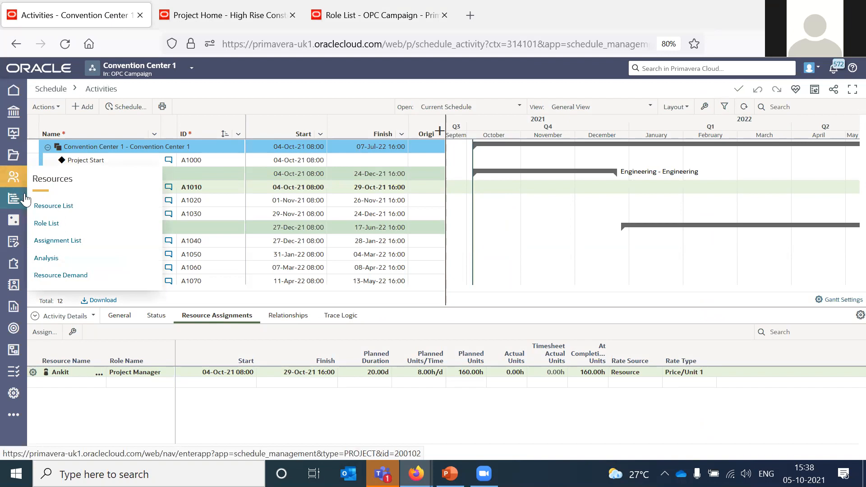
pyautogui.click(51, 244)
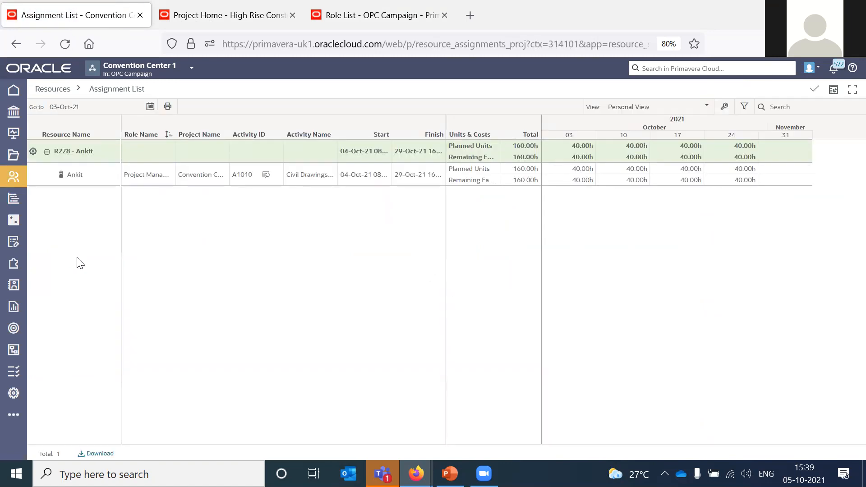
pyautogui.click(107, 180)
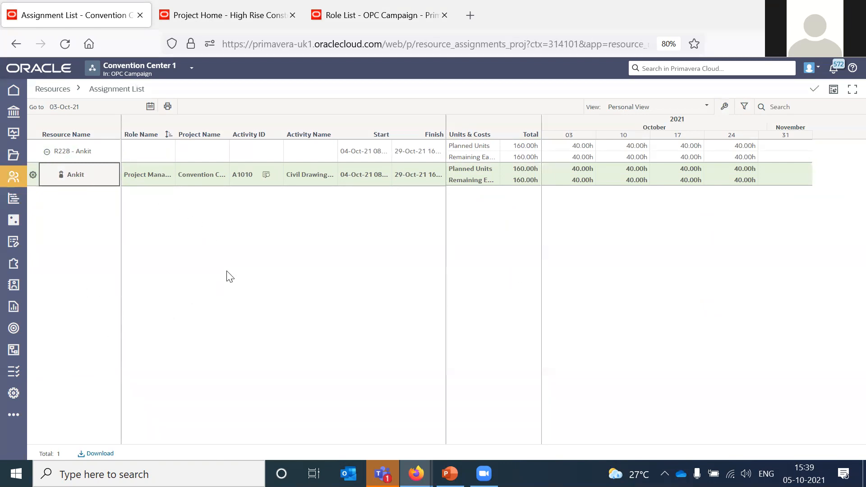
pyautogui.click(266, 175)
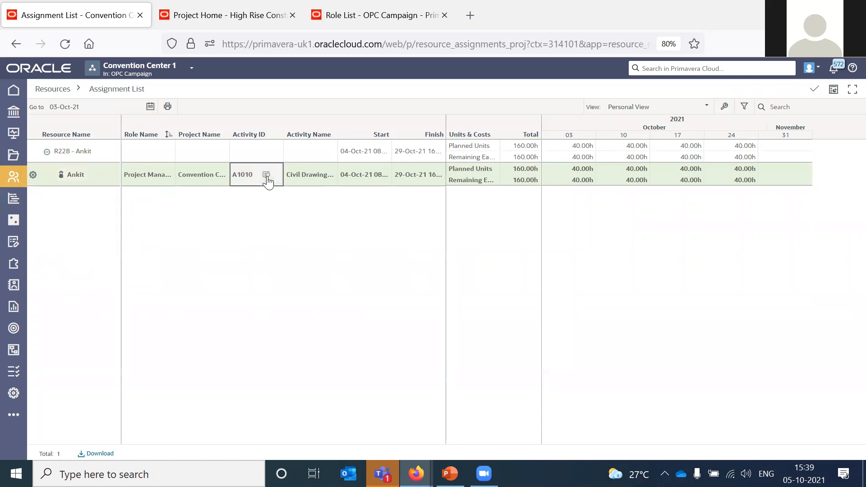
pyautogui.moveTo(409, 113); pyautogui.dragTo(549, 114)
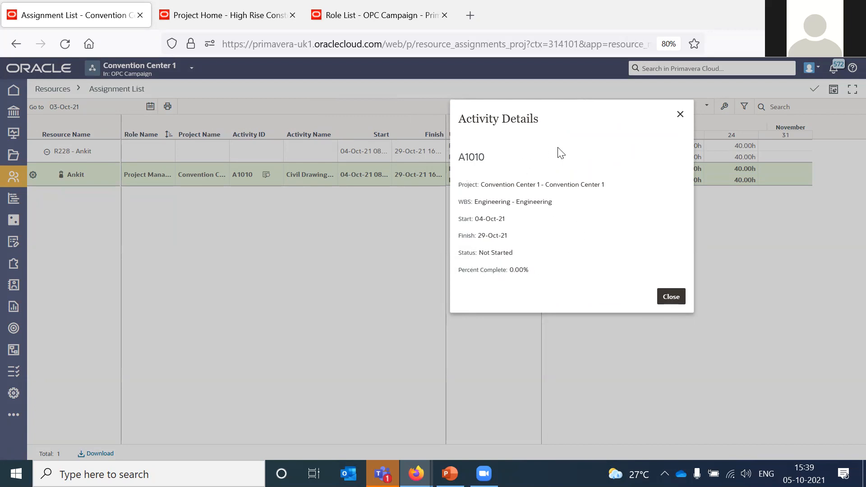
pyautogui.click(680, 116)
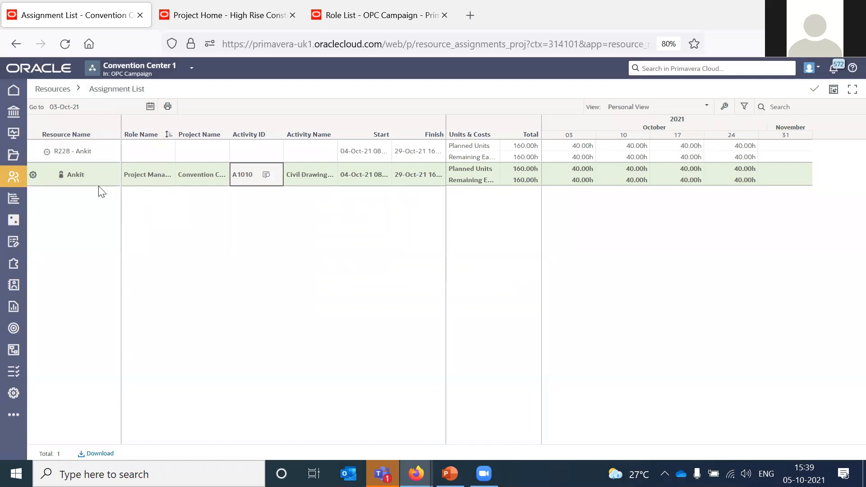
# - Open Convention Center 1's resource analysis and examine the assigned resource's availability and allocation from October into early November 2021
pyautogui.moveTo(10, 181)
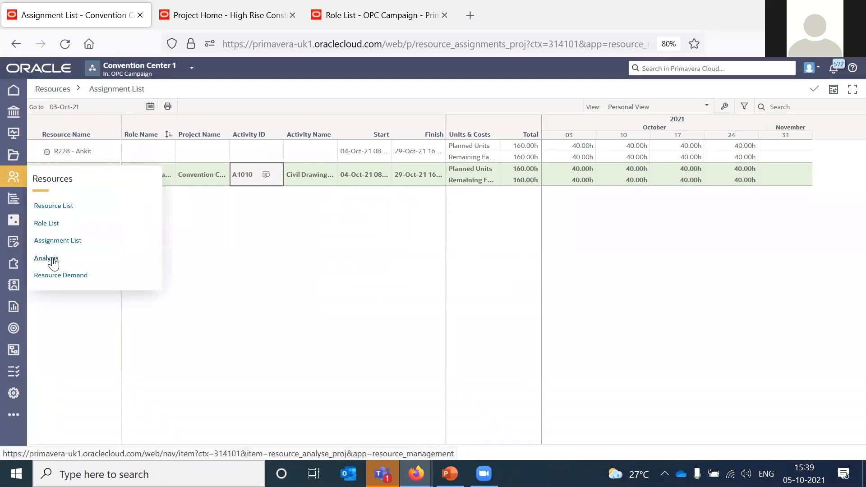
pyautogui.click(150, 259)
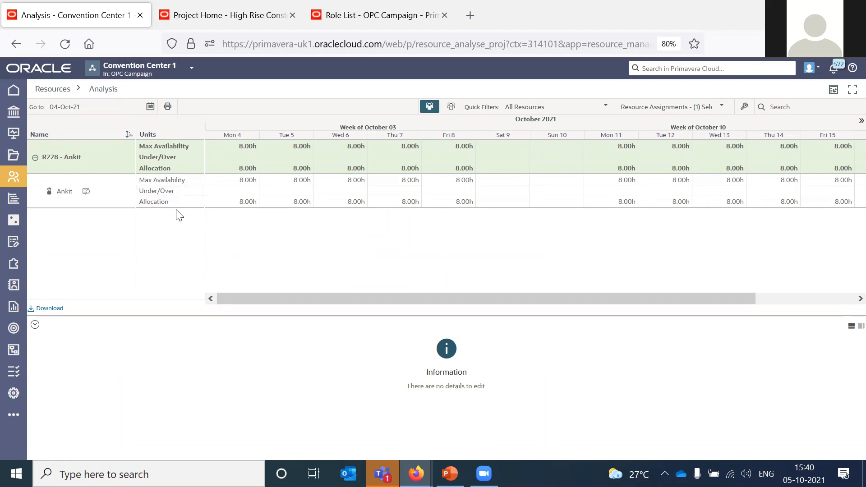
pyautogui.click(118, 207)
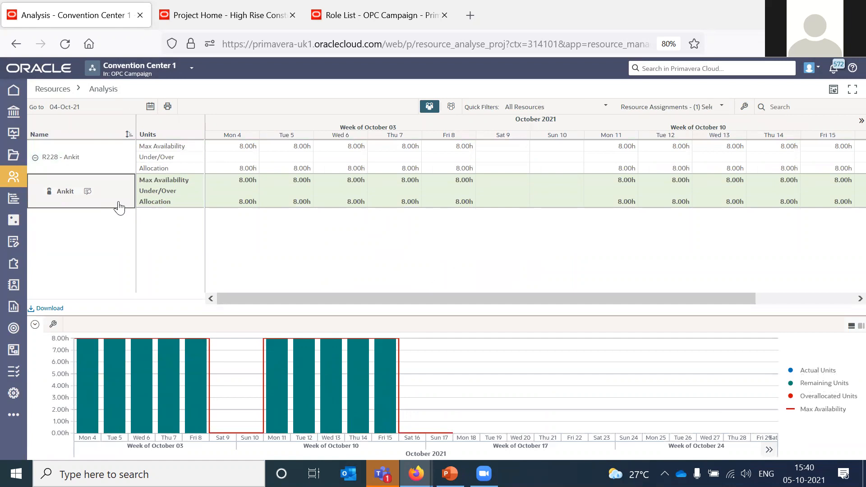
pyautogui.moveTo(147, 362)
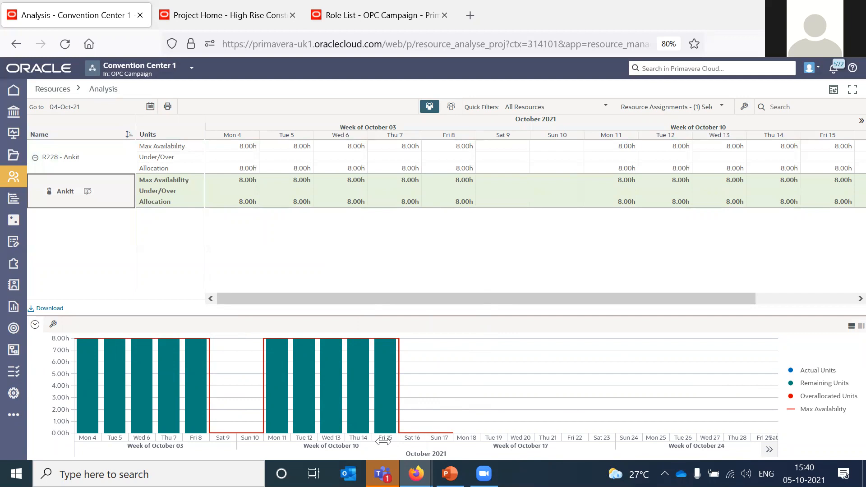
pyautogui.click(850, 123)
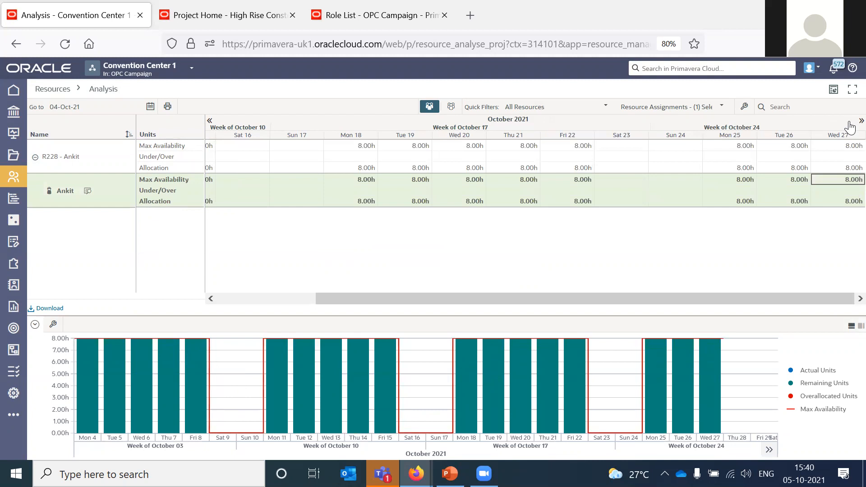
pyautogui.click(850, 123)
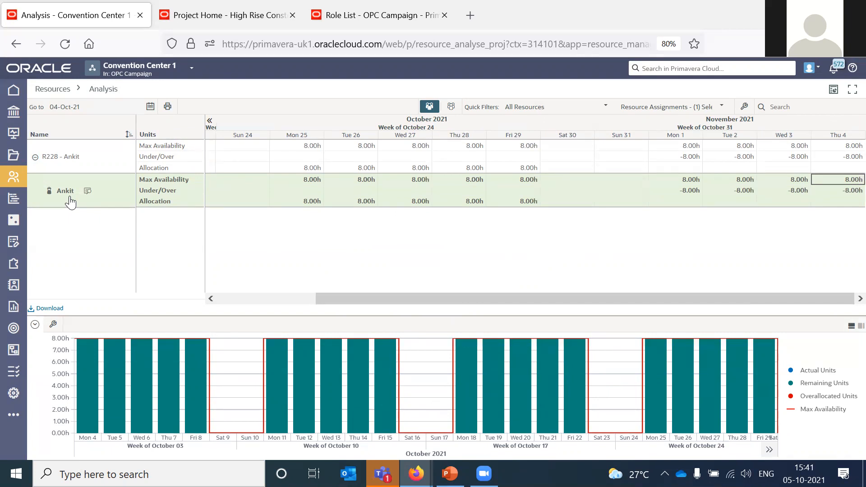
# - Open the resource analysis for the OPC Campaign workspace to examine the resource's allocation across projects
pyautogui.click(380, 22)
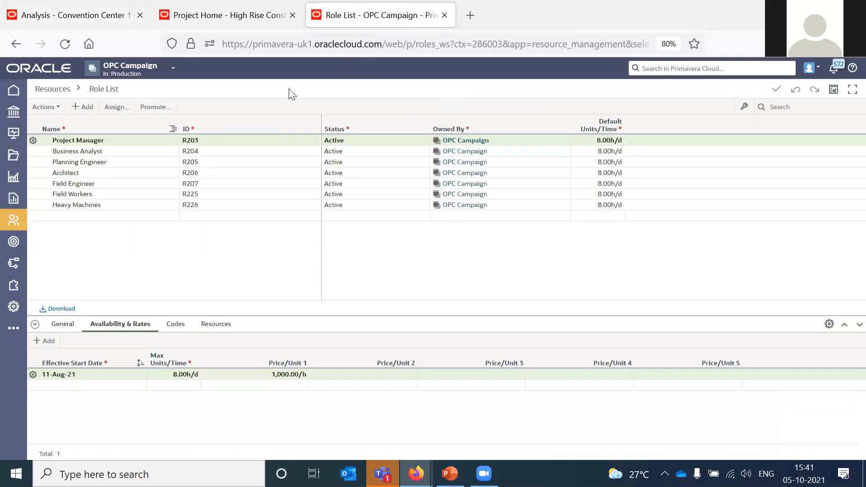
pyautogui.moveTo(13, 220)
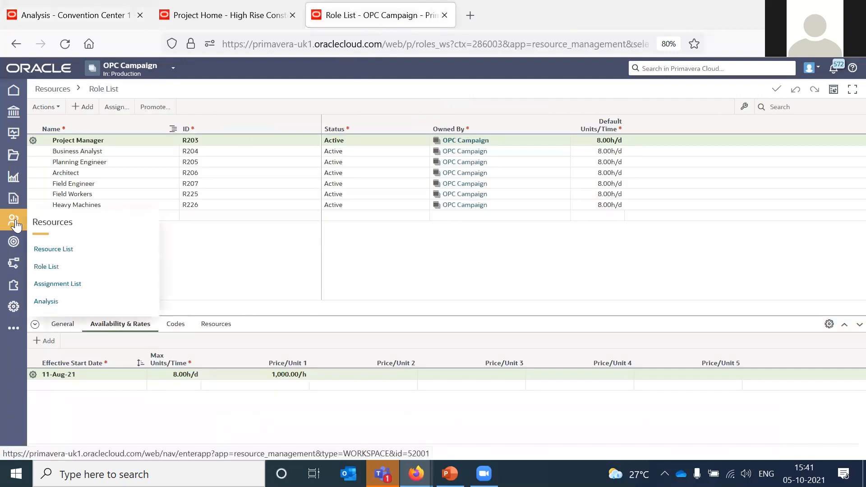
pyautogui.click(46, 303)
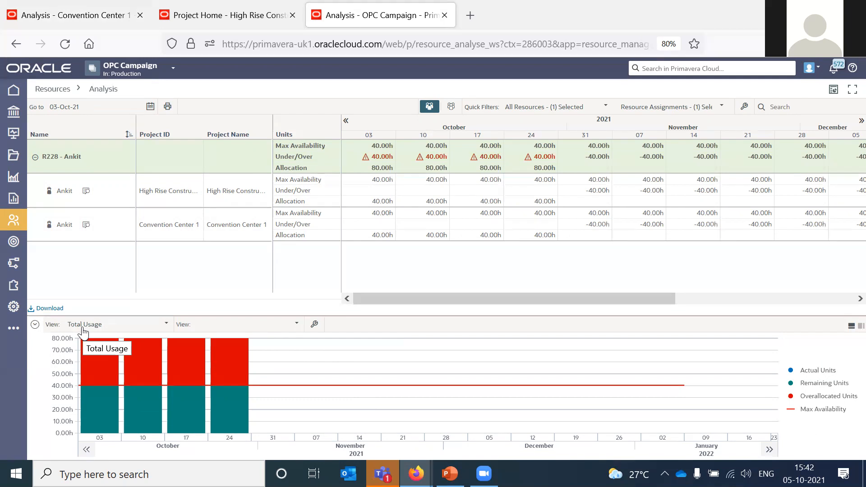
# - Show the workspace usage histogram by project and examine each project's share of the resource's October allocation
pyautogui.click(122, 331)
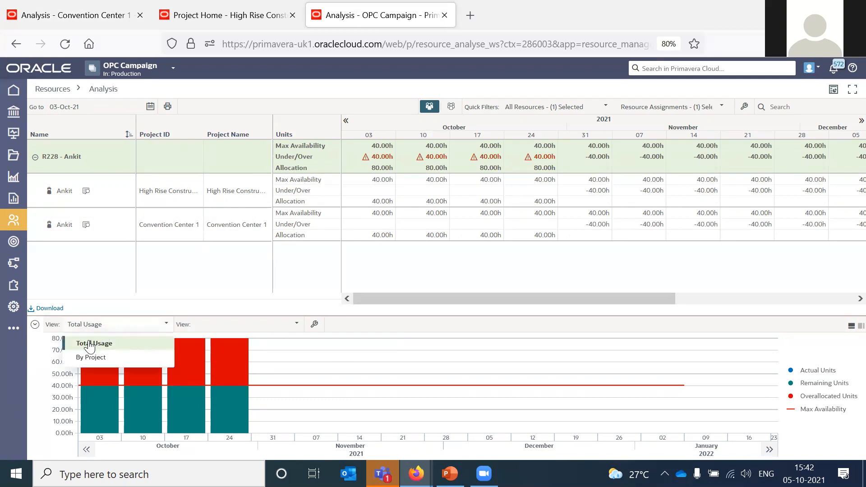
pyautogui.click(86, 358)
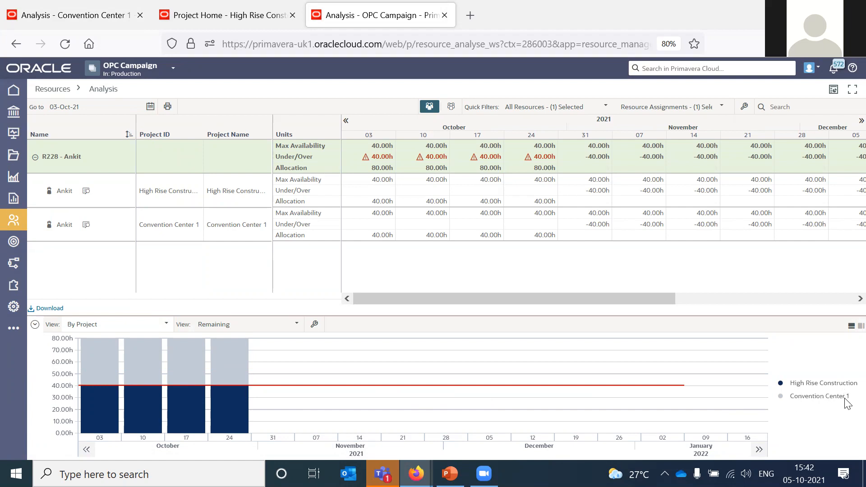
pyautogui.moveTo(224, 383)
# - Inspect the activities behind the resource's allocation in High Rise Construction and Convention Center 1, including their start and finish dates
pyautogui.click(87, 192)
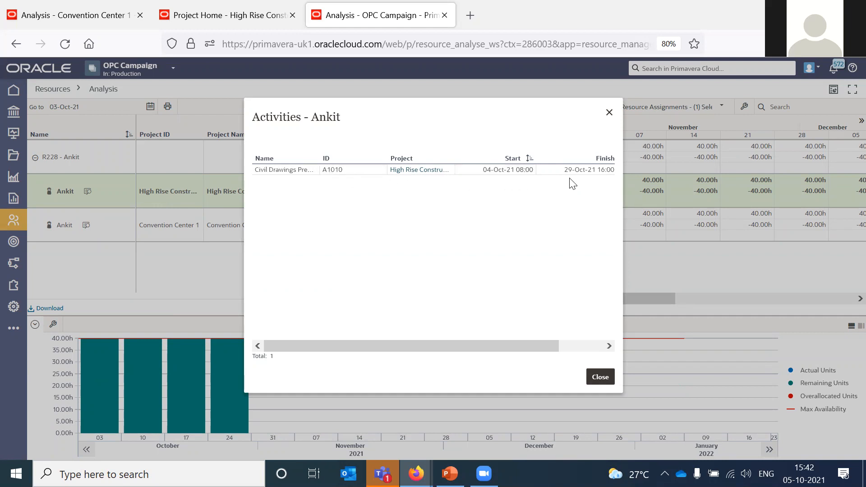
pyautogui.click(609, 113)
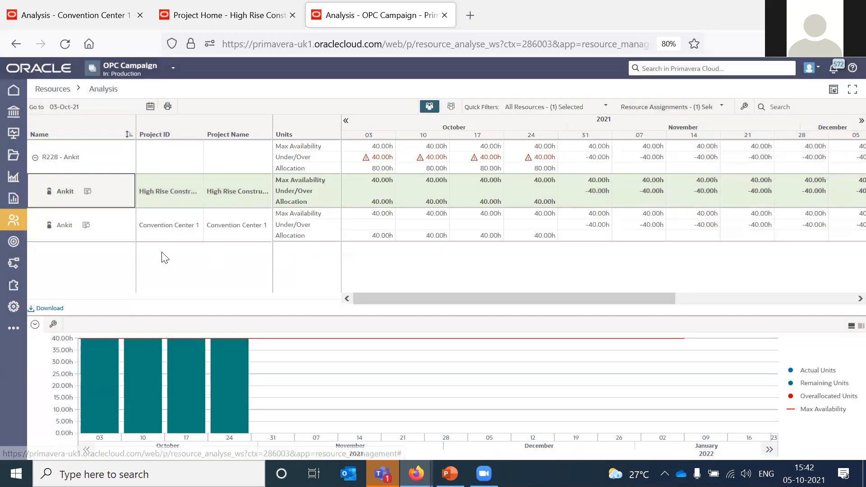
pyautogui.click(86, 225)
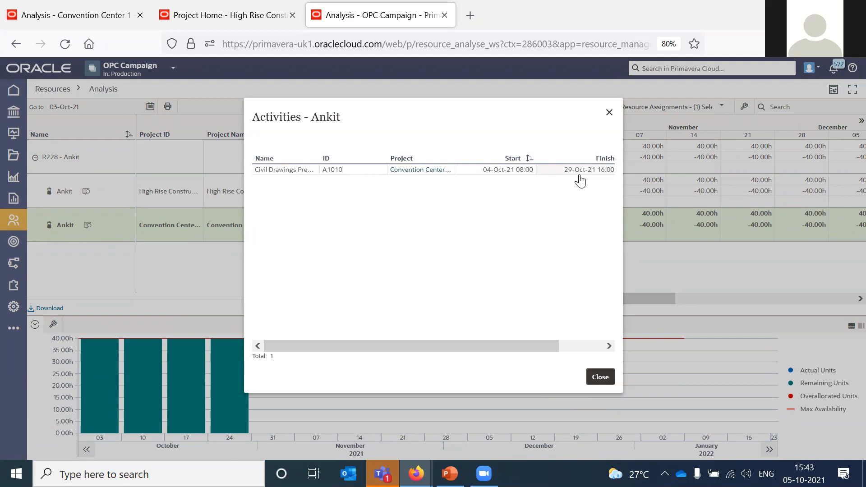
pyautogui.click(609, 114)
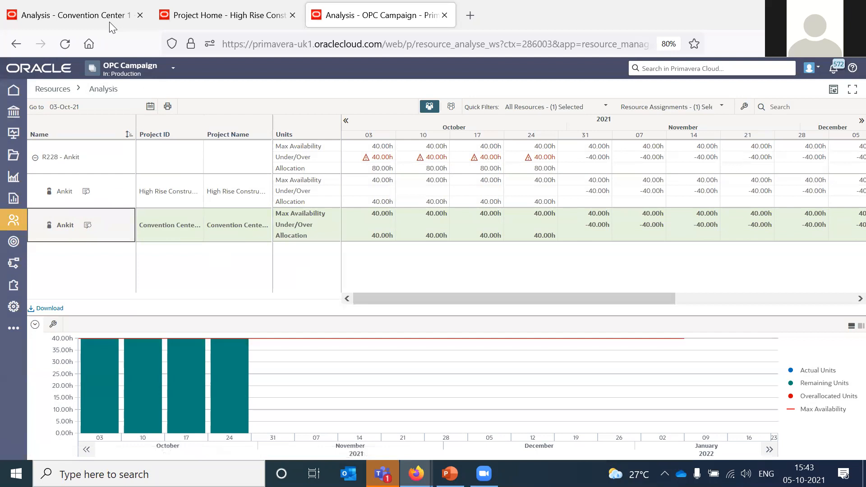
# - Return to Convention Center 1 and open its schedule activities
pyautogui.click(75, 17)
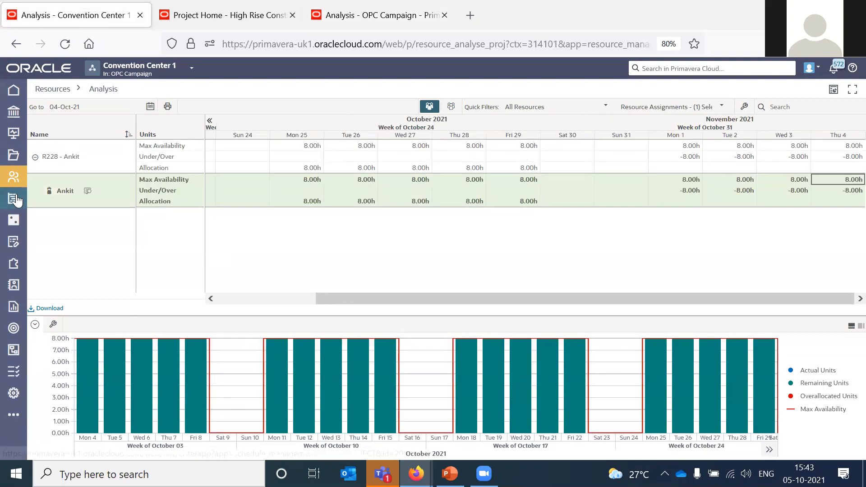
pyautogui.moveTo(14, 198)
pyautogui.click(47, 229)
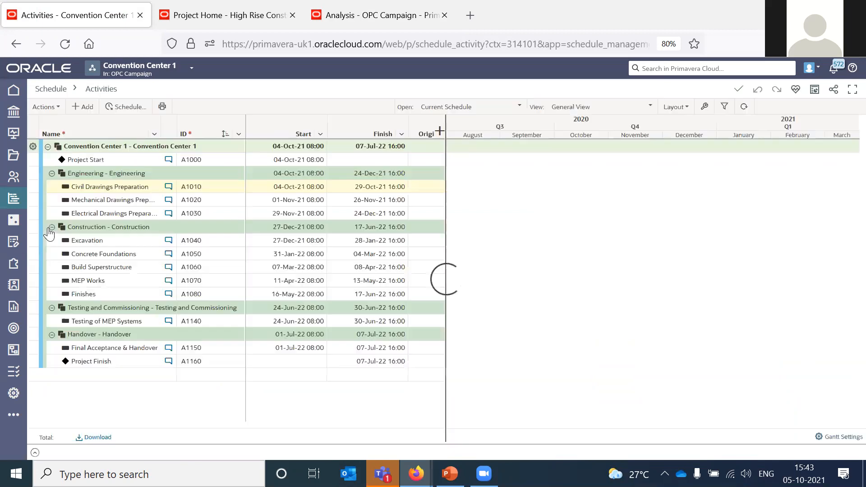
# - Check the availability of resource R227 and assign it to Civil Drawings Preparation (A1010) in place of R228, using the resource's Units/Time
pyautogui.click(128, 193)
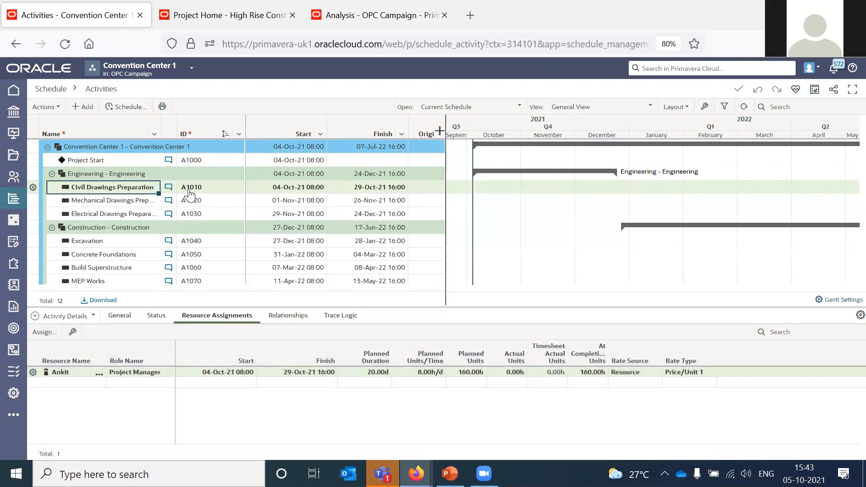
pyautogui.click(100, 376)
pyautogui.click(99, 375)
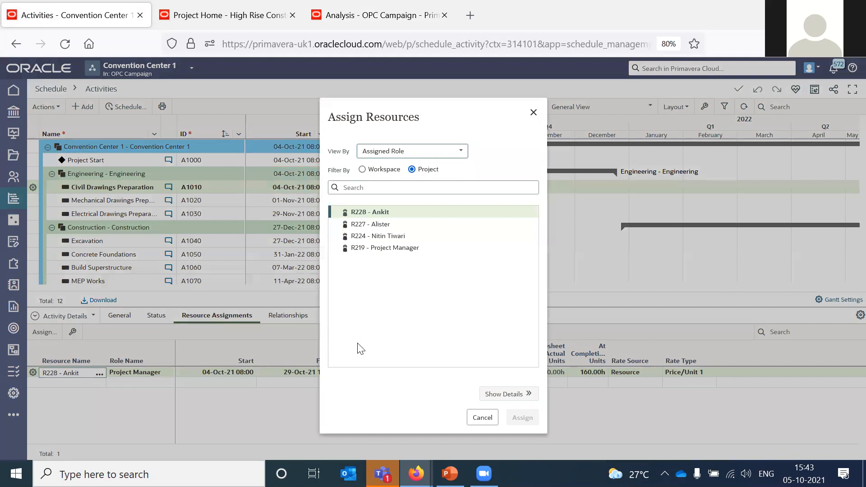
pyautogui.click(383, 226)
pyautogui.moveTo(398, 105); pyautogui.dragTo(302, 65)
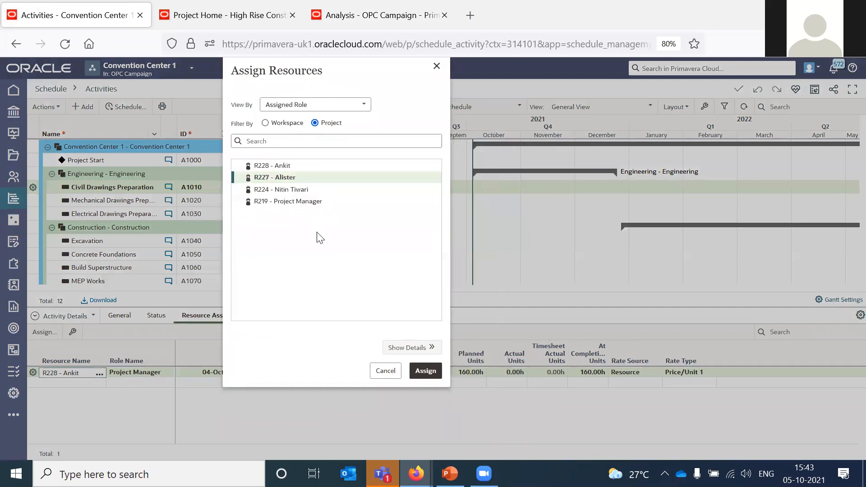
pyautogui.click(396, 348)
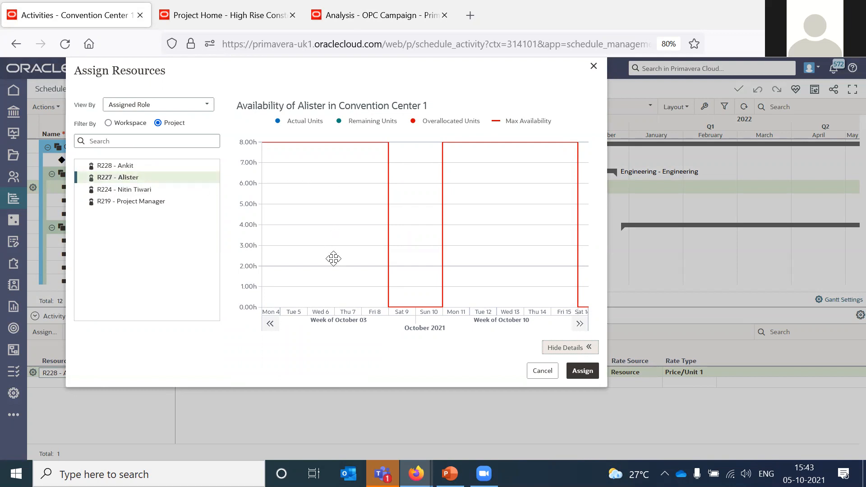
pyautogui.click(586, 376)
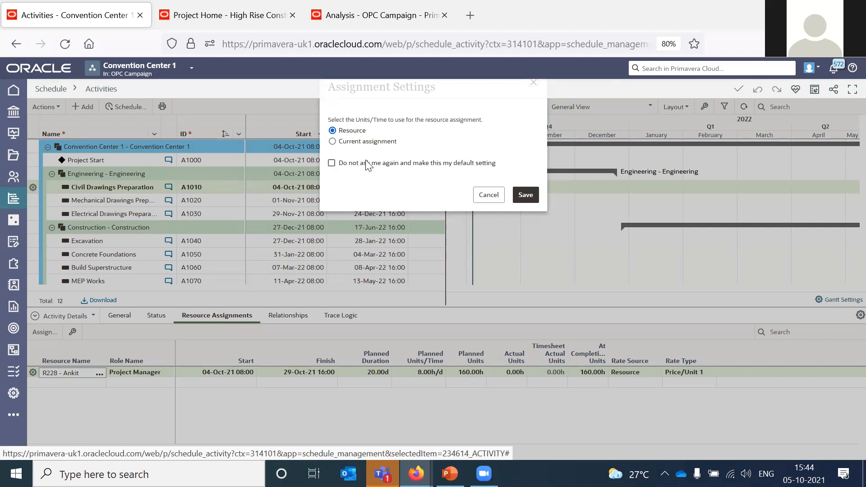
pyautogui.click(524, 198)
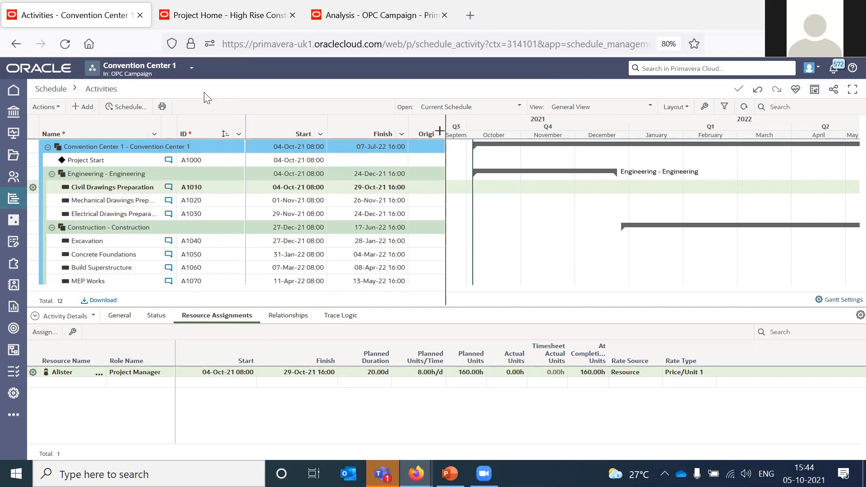
# - Schedule Convention Center 1 and reload the OPC Campaign workspace's resource analysis to review the updated allocation of R228
pyautogui.click(134, 109)
pyautogui.click(548, 422)
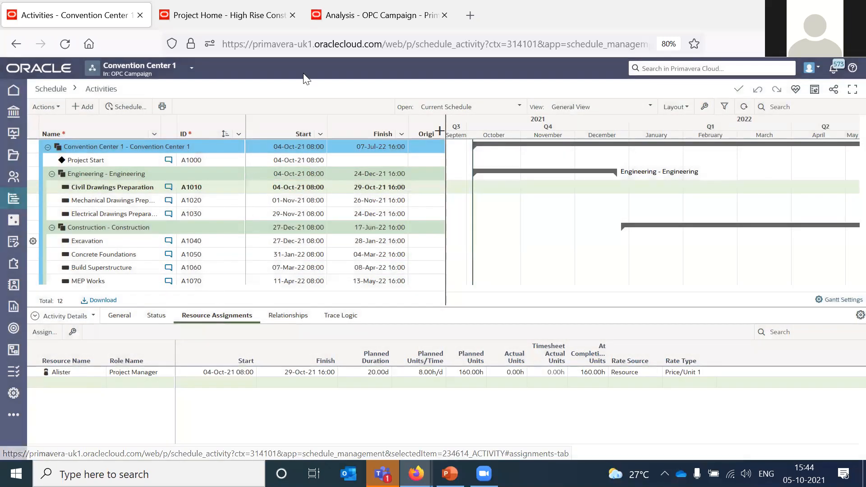
pyautogui.click(347, 21)
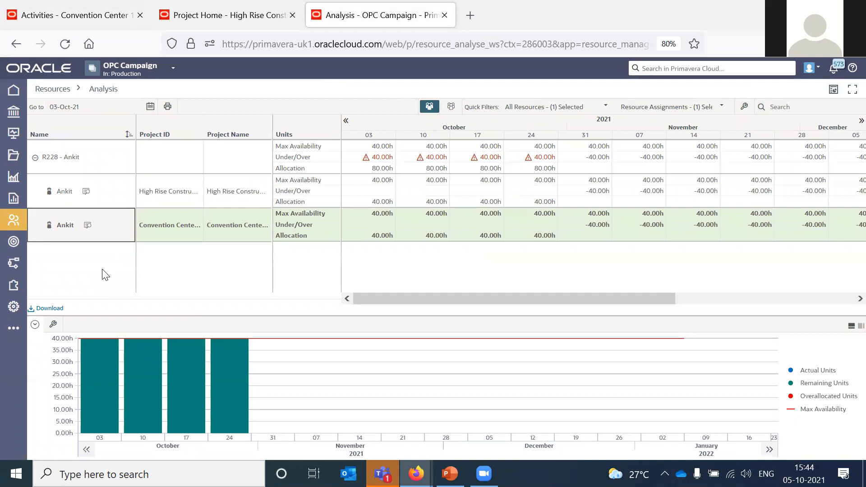
pyautogui.moveTo(12, 231)
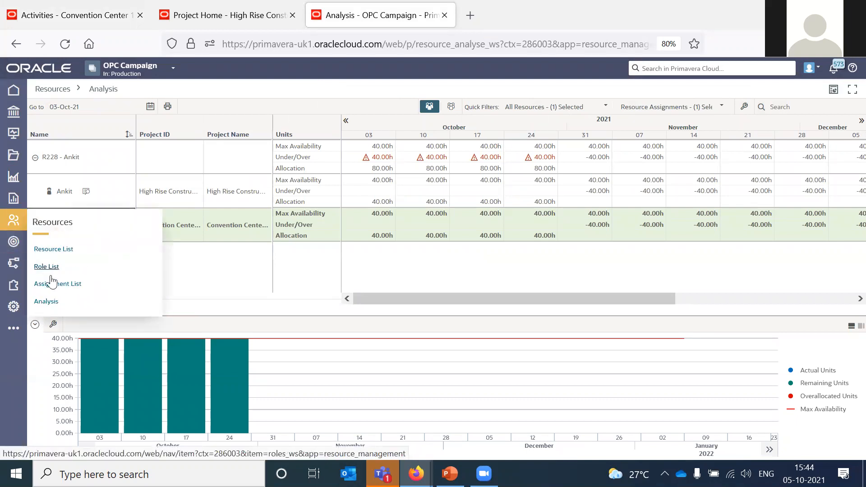
pyautogui.click(114, 284)
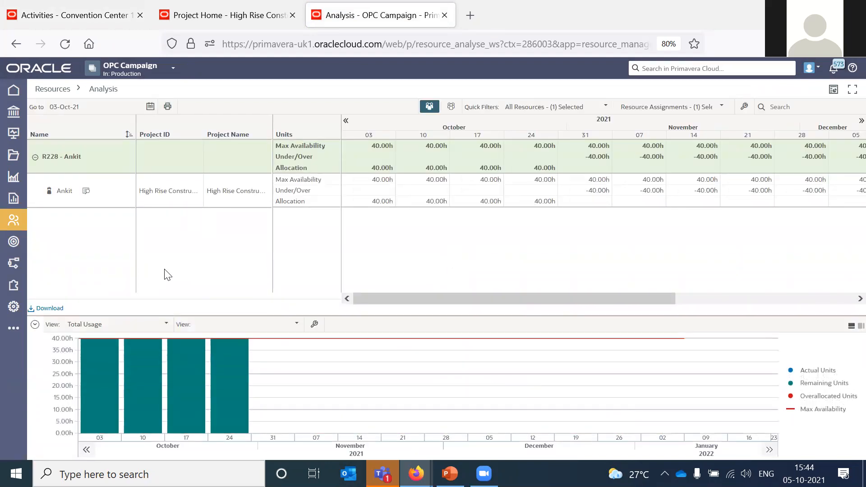
pyautogui.click(175, 162)
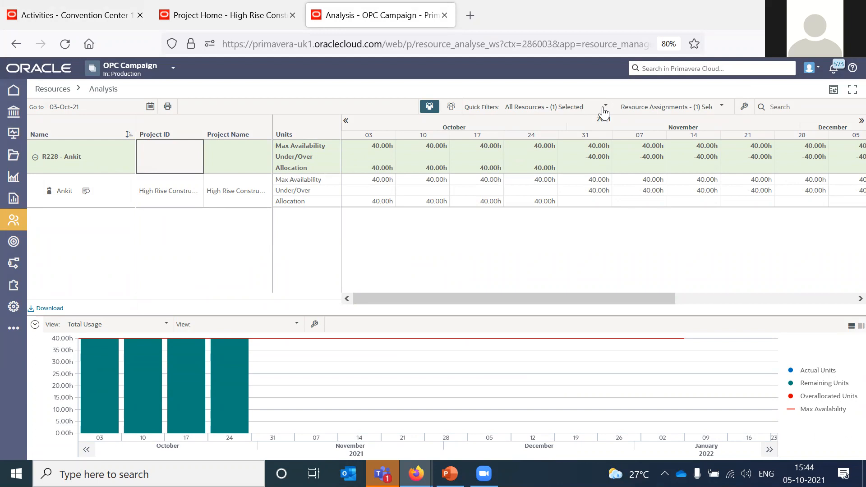
# - Add resource R227 to the resource quick filter alongside R228 to compare both resources' allocation
pyautogui.click(604, 111)
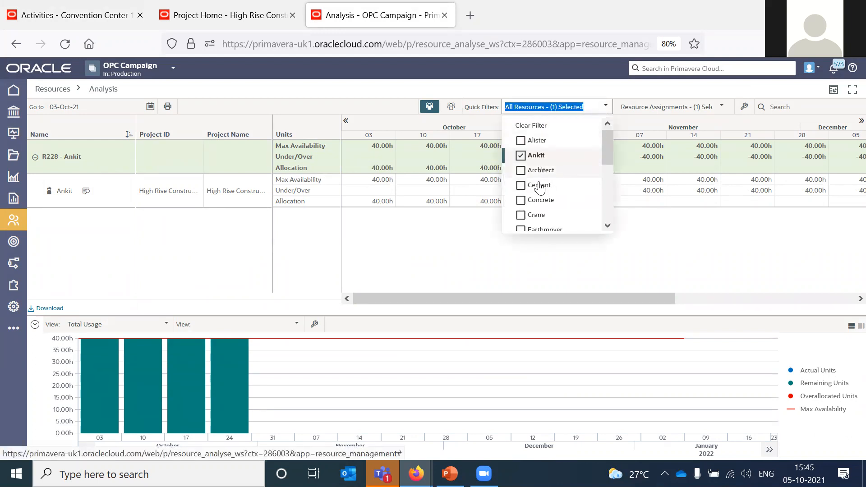
pyautogui.click(521, 142)
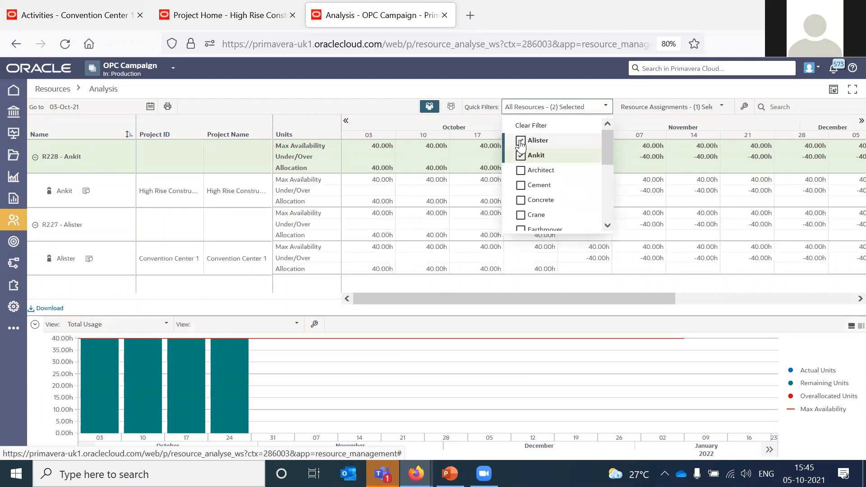
pyautogui.click(521, 100)
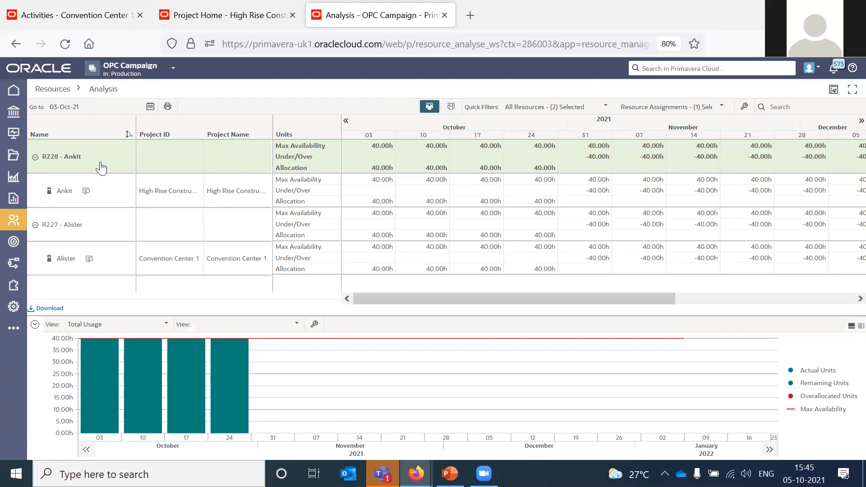
# - Switch to the PowerPoint slide show, present the slide on forecasting resource demand, and return to Primavera Cloud
pyautogui.hotkey('alt', 'Tab')
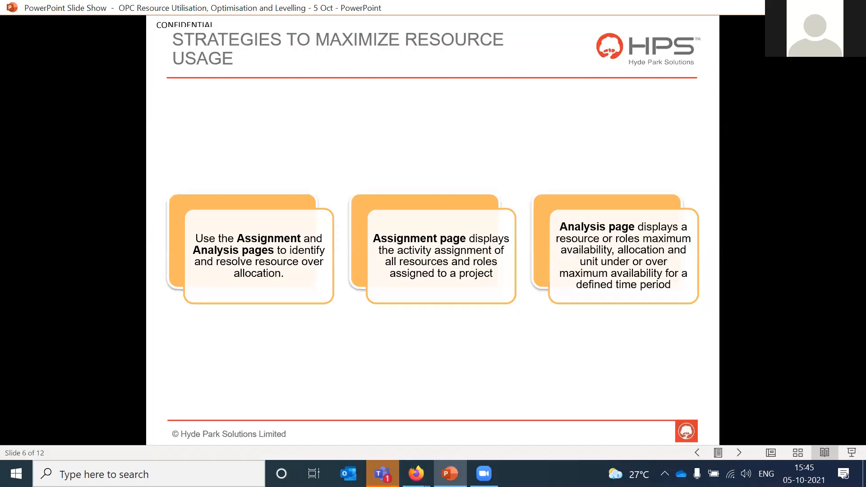
pyautogui.press('Right')
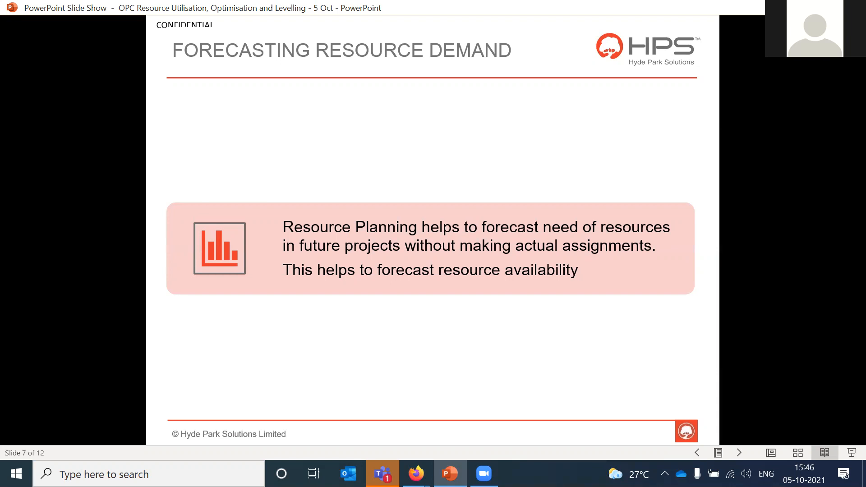
pyautogui.hotkey('alt', 'Tab')
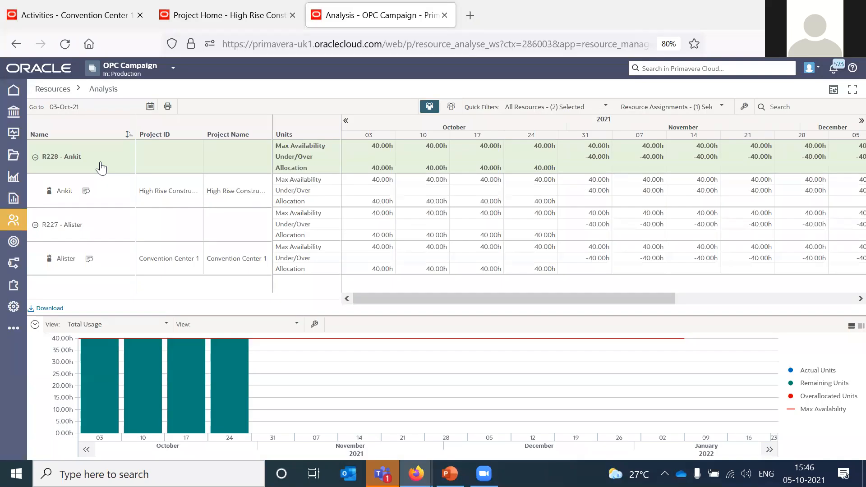
# - Open Convention Center 1's resource demand and examine the demand and cost per role and the available demand actions
pyautogui.click(98, 20)
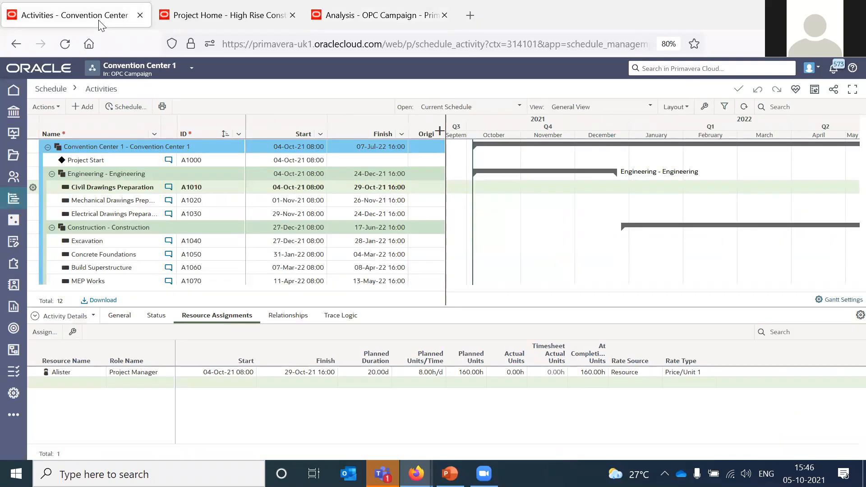
pyautogui.moveTo(14, 186)
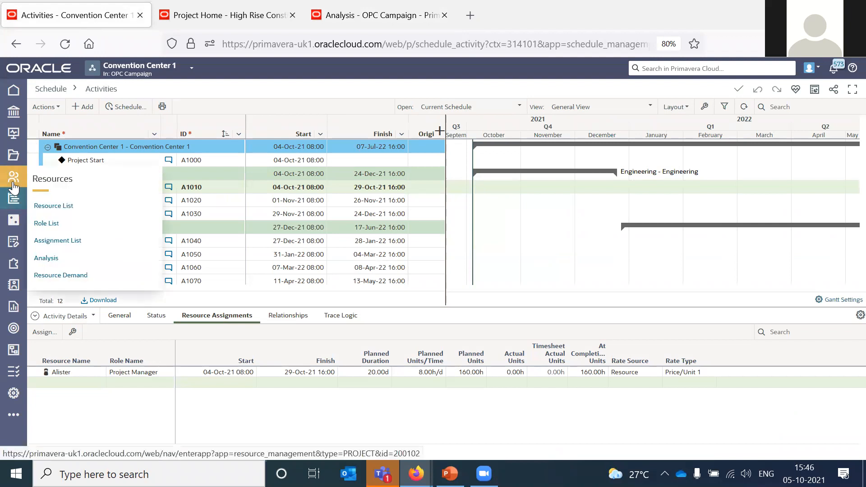
pyautogui.click(74, 276)
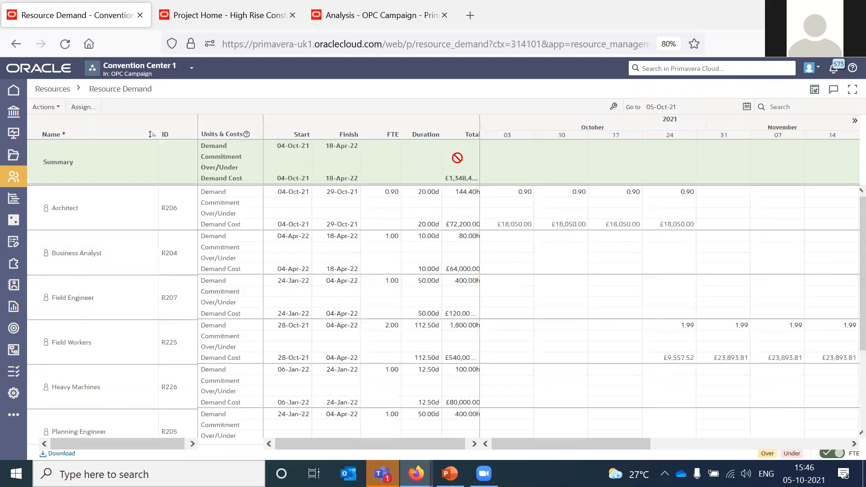
pyautogui.moveTo(479, 118); pyautogui.dragTo(508, 117)
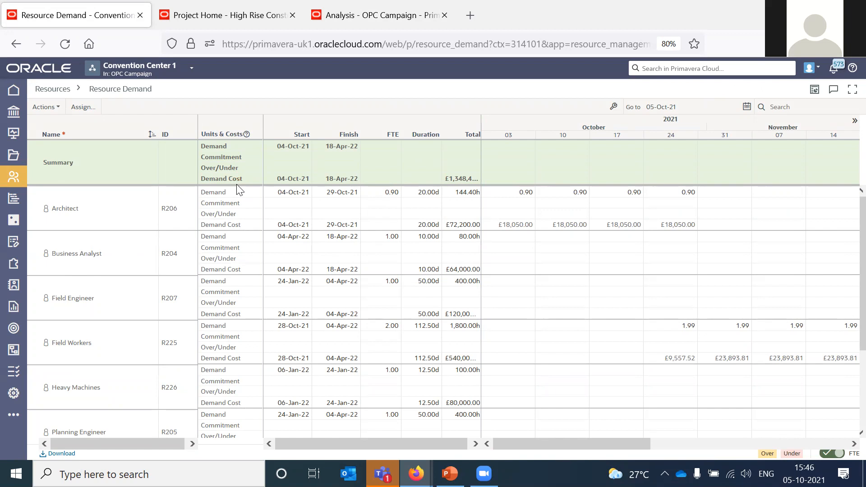
pyautogui.click(59, 109)
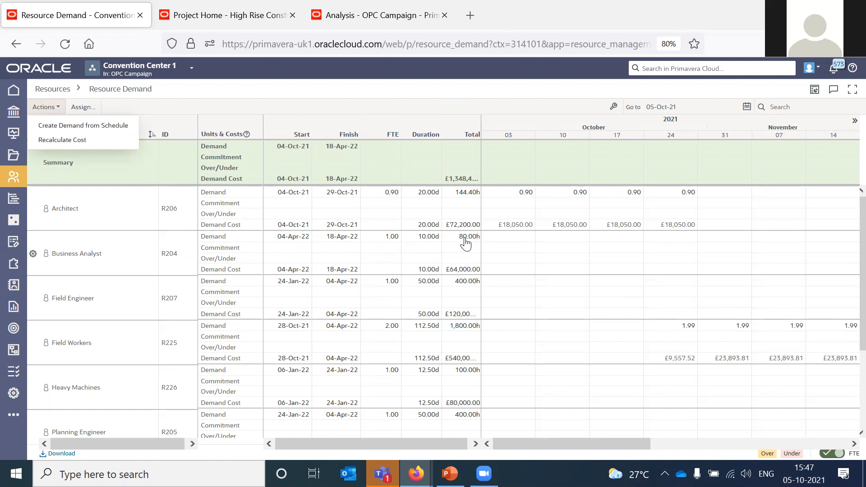
pyautogui.click(176, 107)
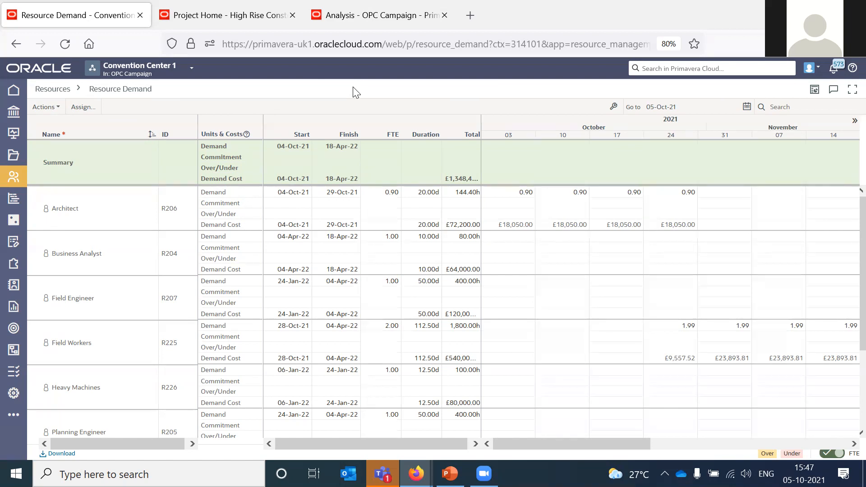
# - Open resource planning for the Roadways Proposal List 2021 portfolio in a separate browser tab and expand Convention Center 1 in New Resource Plan
pyautogui.rightClick(410, 22)
pyautogui.click(439, 119)
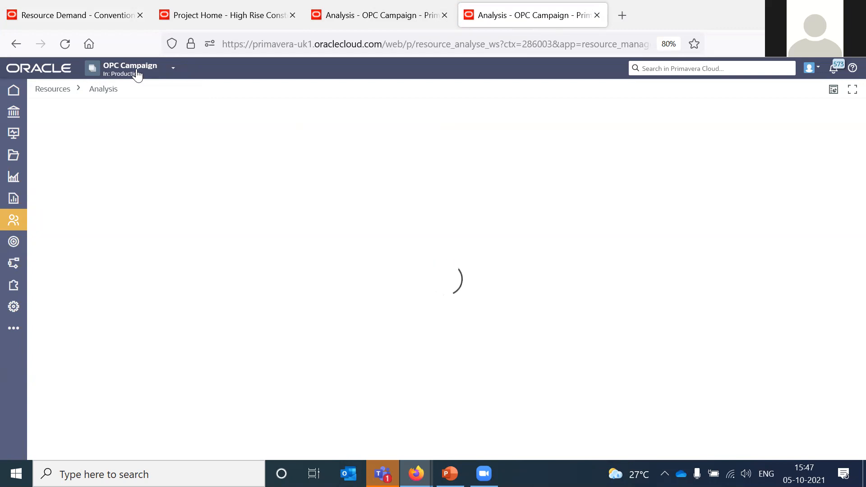
pyautogui.click(137, 72)
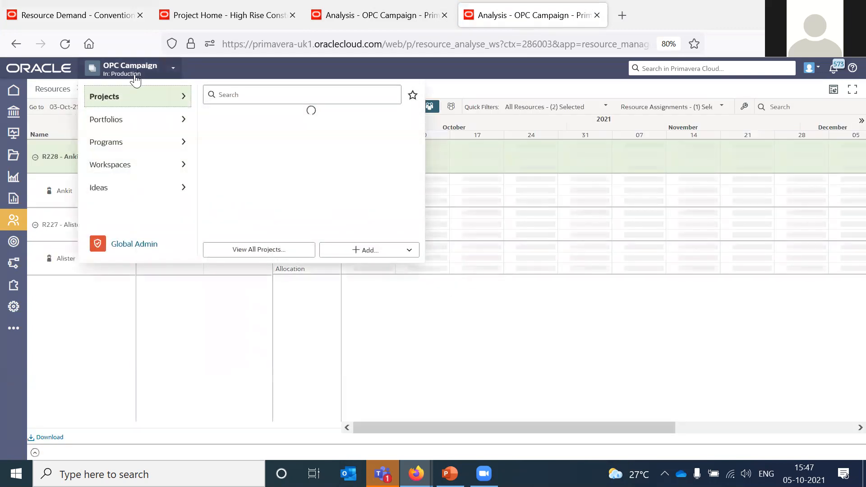
pyautogui.click(127, 121)
pyautogui.click(246, 118)
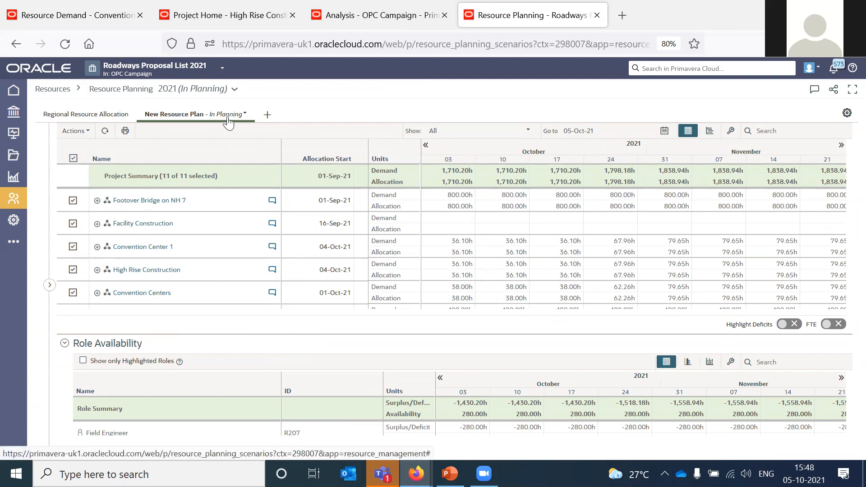
pyautogui.click(97, 246)
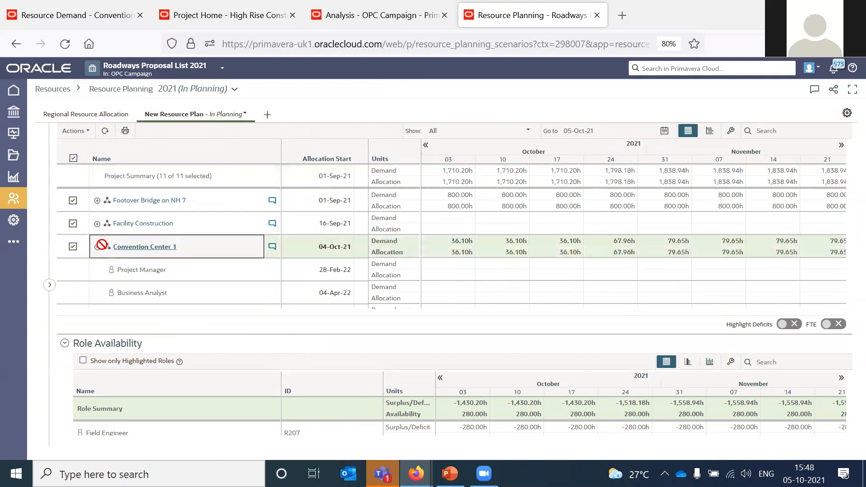
# - Examine the role demand and allocation of Convention Center 1 and expanded High Rise Construction, and display the actions available for New Resource Plan
pyautogui.scroll(-3, 164, 216)
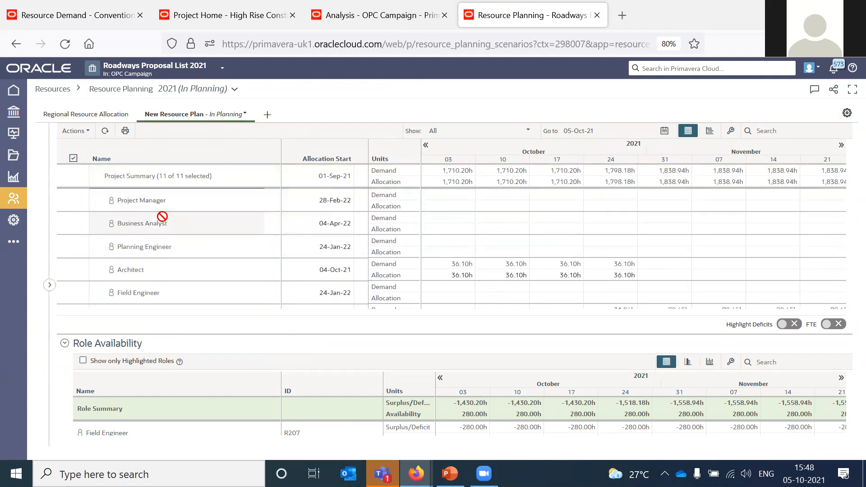
pyautogui.scroll(-4, 162, 215)
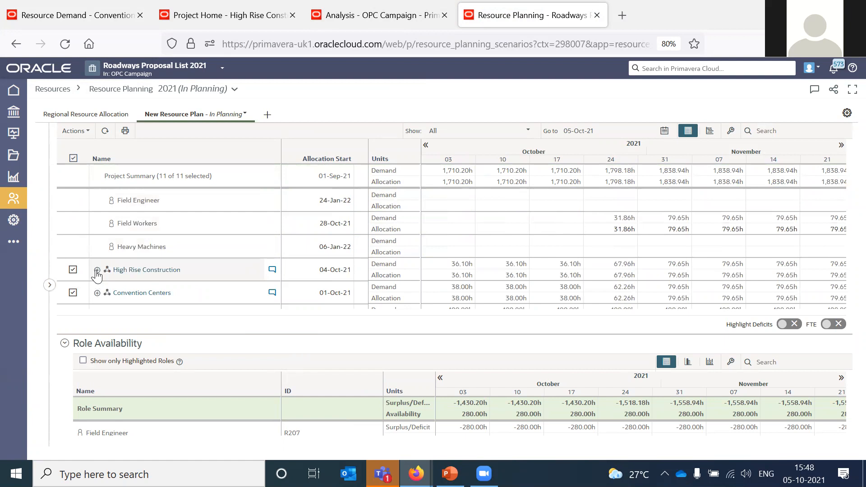
pyautogui.click(97, 270)
pyautogui.scroll(-2, 143, 234)
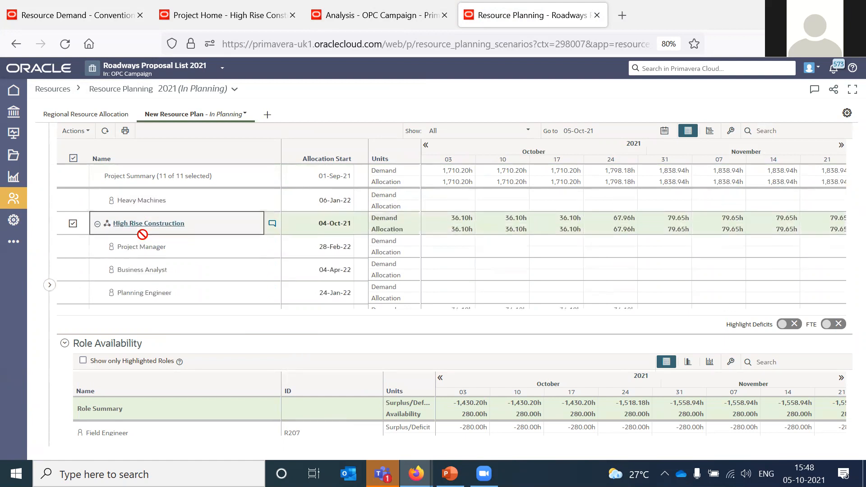
pyautogui.scroll(-1, 150, 236)
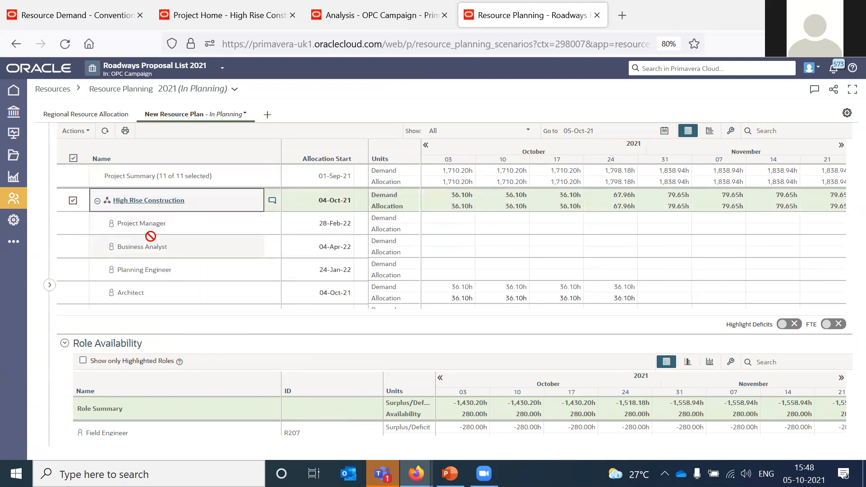
pyautogui.scroll(-1, 150, 236)
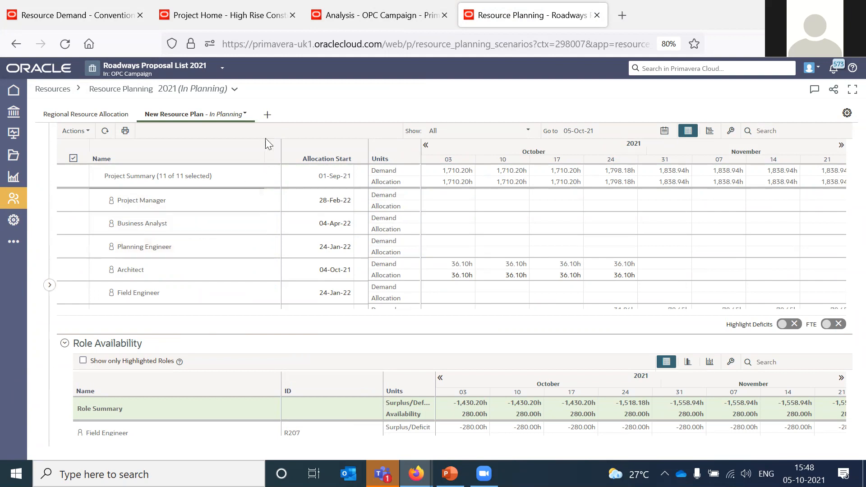
pyautogui.click(245, 117)
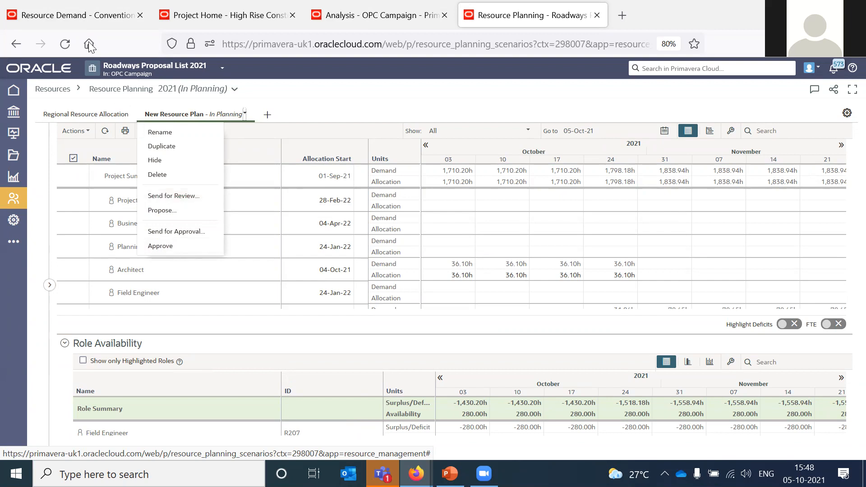
# - Return to Convention Center 1's resource demand, present the PowerPoint slide on tracking resource usage, and switch back to Primavera Cloud
pyautogui.click(70, 17)
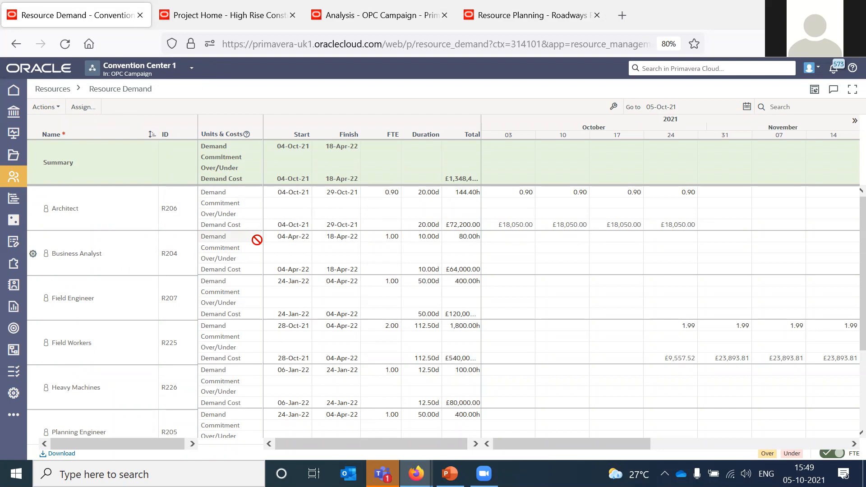
pyautogui.hotkey('alt', 'Tab')
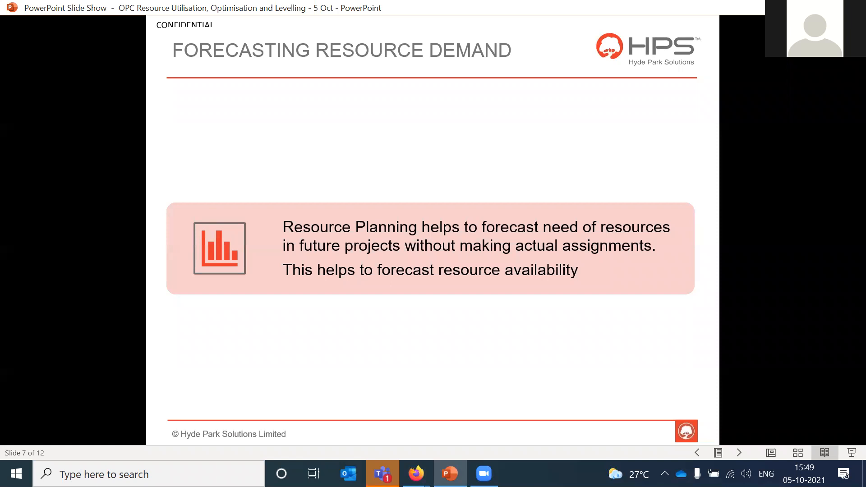
pyautogui.press('Right')
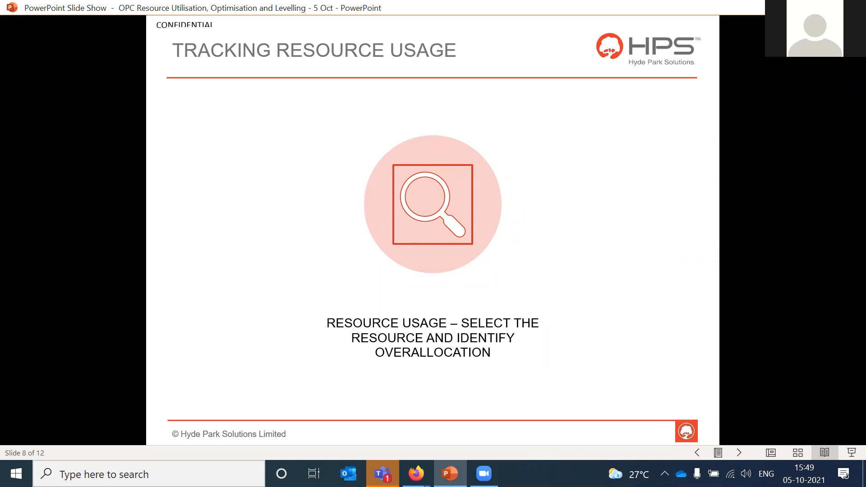
pyautogui.hotkey('alt', 'Tab')
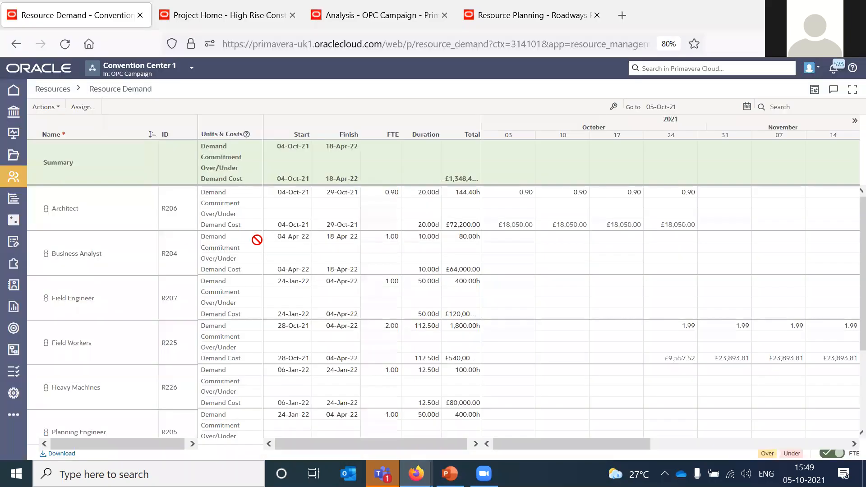
# - Open Convention Center 1's schedule activities, select Civil Drawings Preparation, and show Project Usage with its resource usage area enlarged
pyautogui.moveTo(13, 201)
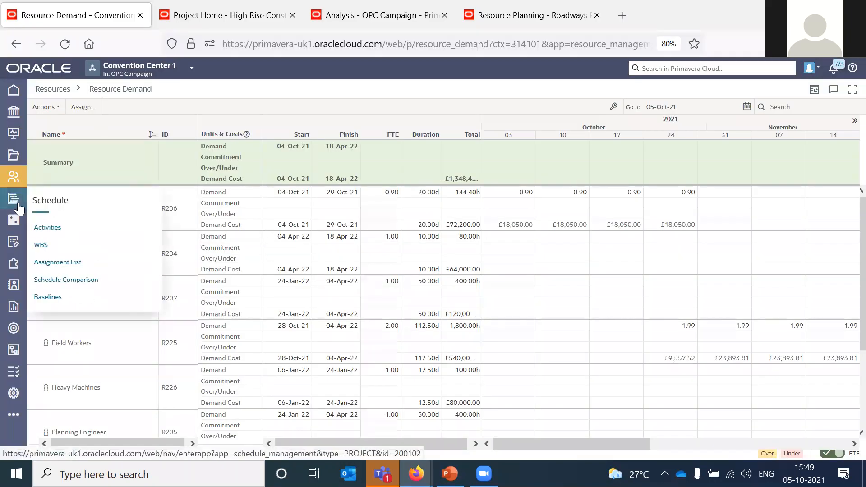
pyautogui.click(54, 229)
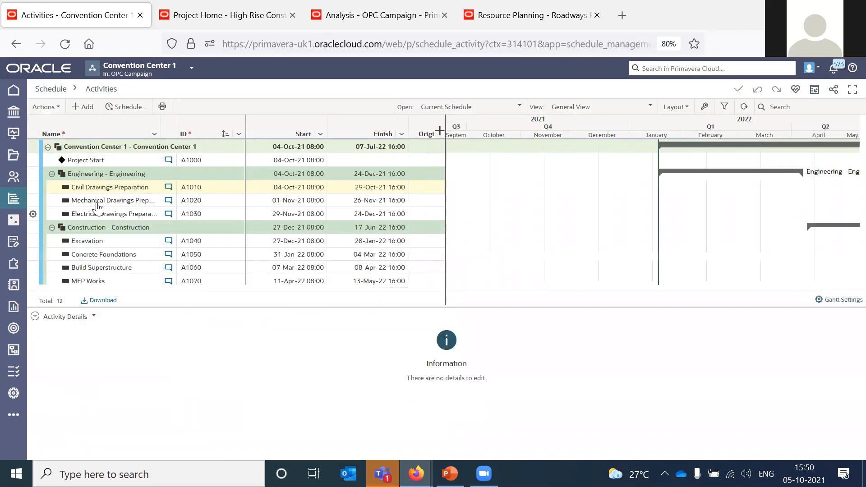
pyautogui.click(108, 192)
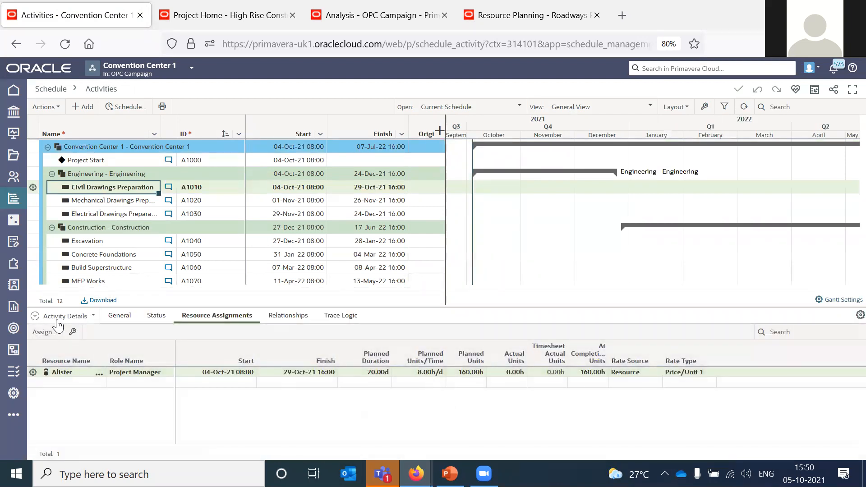
pyautogui.click(94, 318)
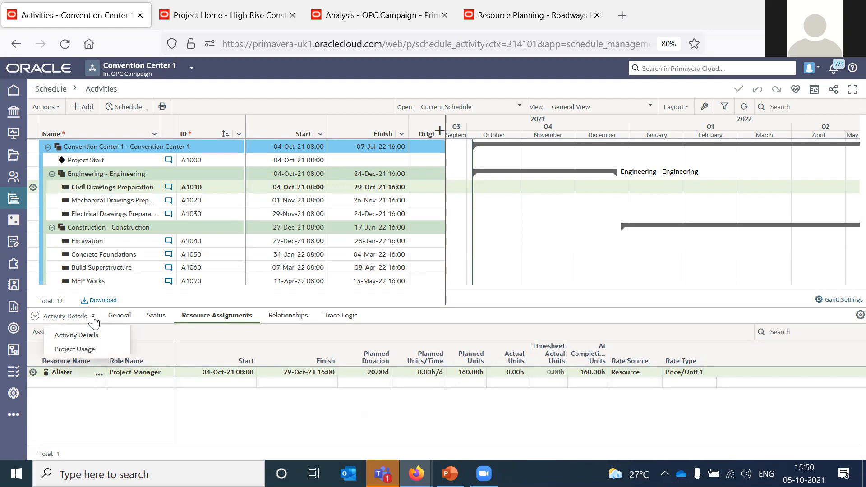
pyautogui.click(69, 350)
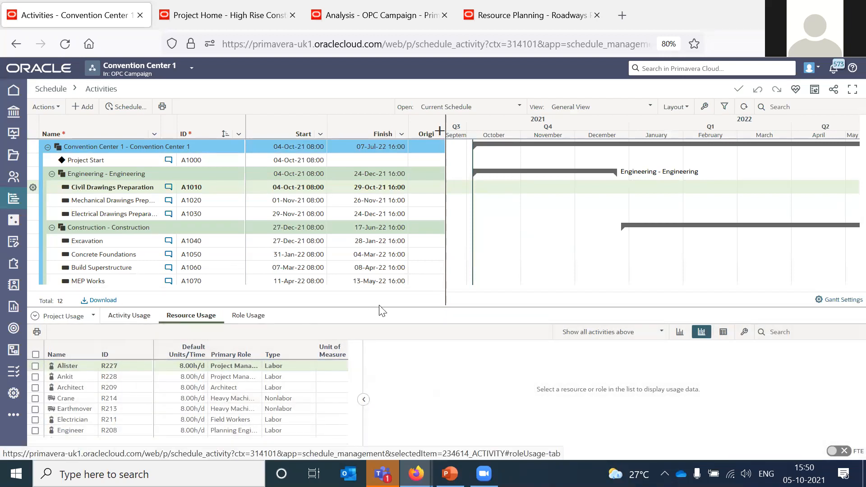
pyautogui.moveTo(382, 307); pyautogui.dragTo(373, 239)
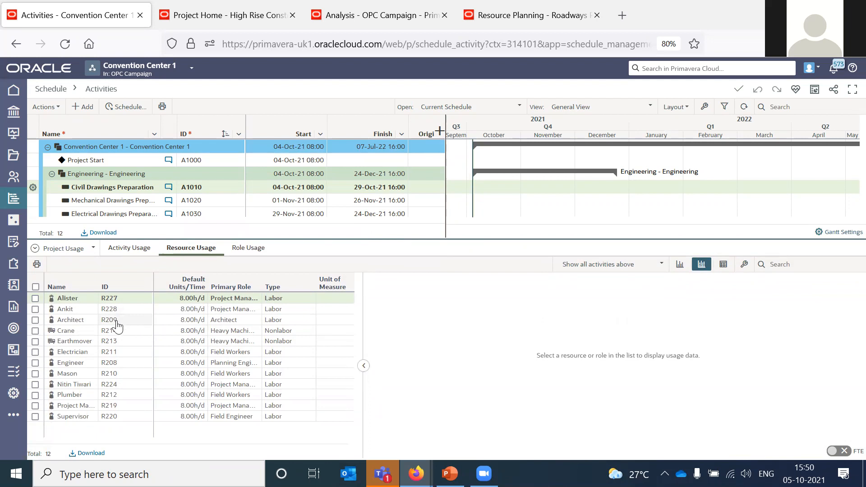
# - Display the usage of resource R228 as a histogram of planned, actual and remaining units against maximum availability, covering October 2021
pyautogui.click(35, 309)
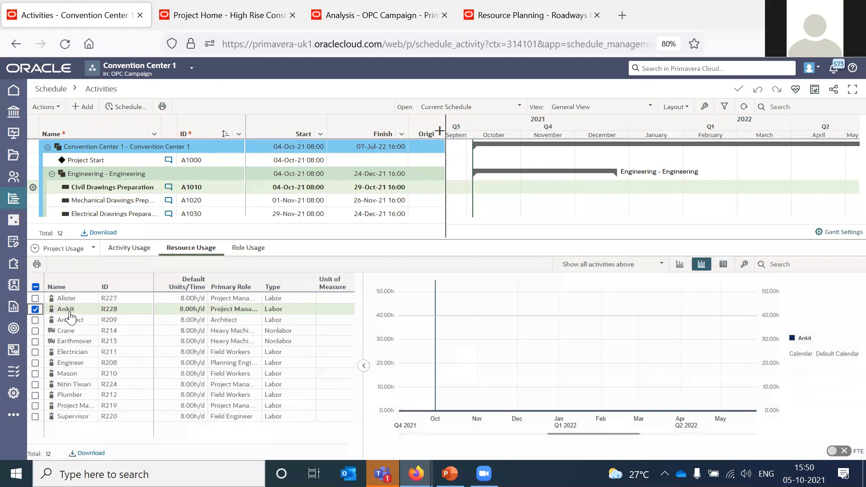
pyautogui.click(679, 266)
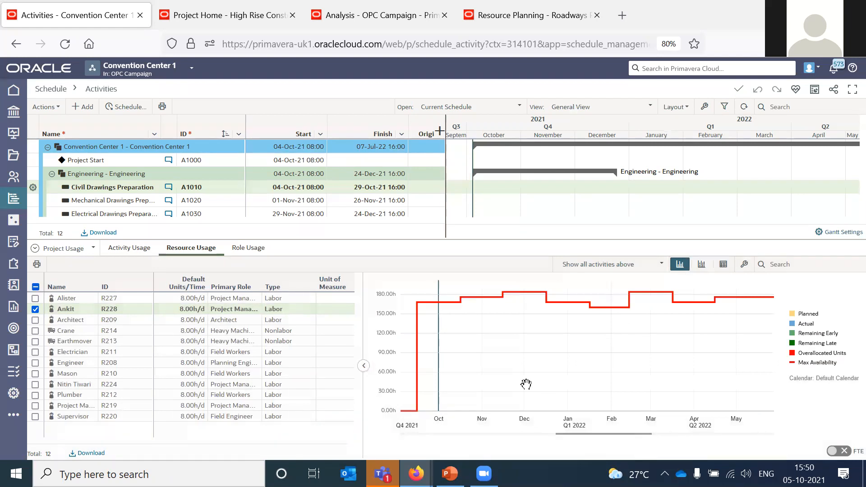
pyautogui.moveTo(576, 436); pyautogui.dragTo(551, 441)
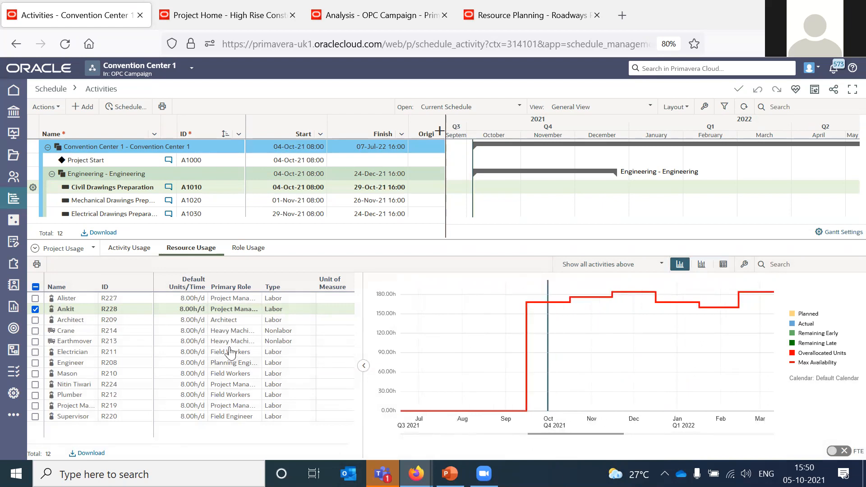
# - Show resource R227's usage histogram instead of R228's and inspect its planned, remaining early and remaining late units for October
pyautogui.click(35, 309)
pyautogui.click(35, 298)
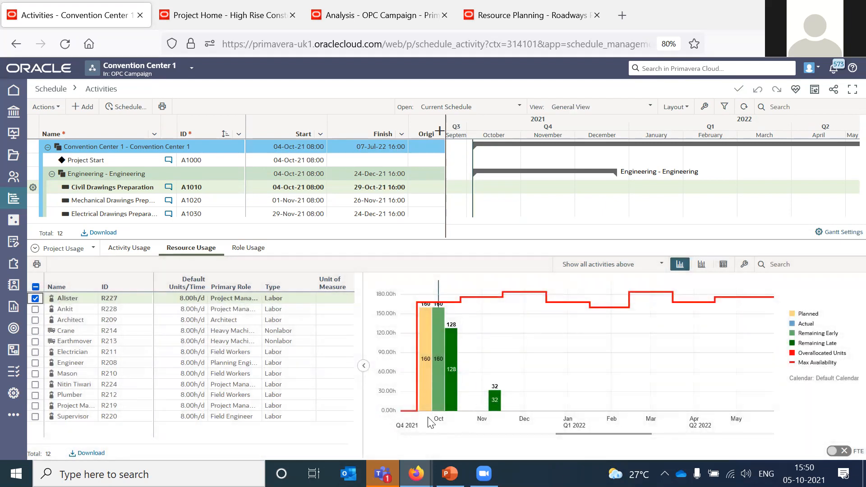
pyautogui.moveTo(426, 403)
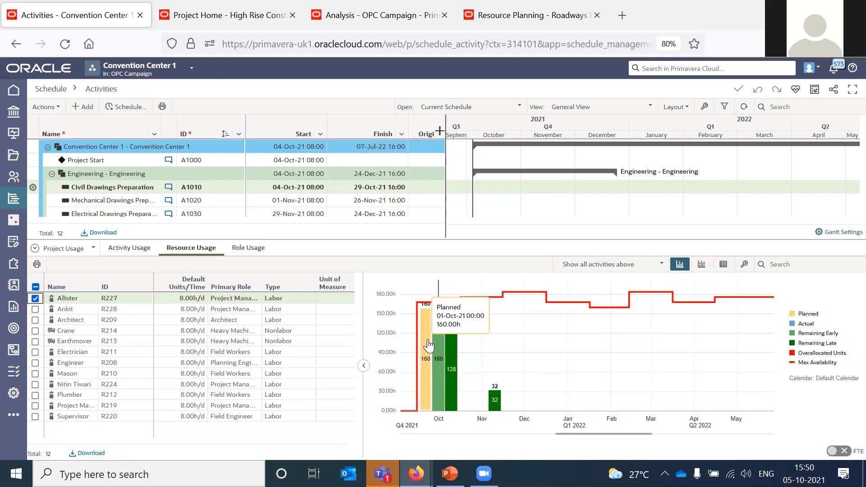
pyautogui.moveTo(444, 369)
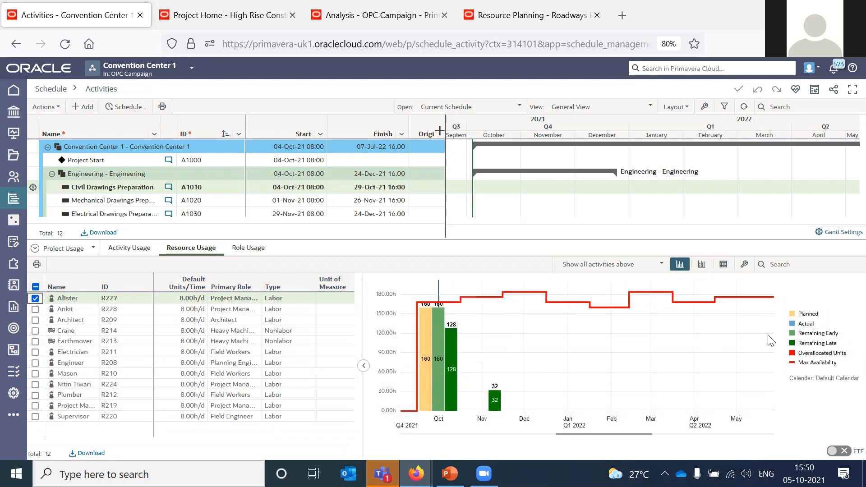
pyautogui.moveTo(437, 356)
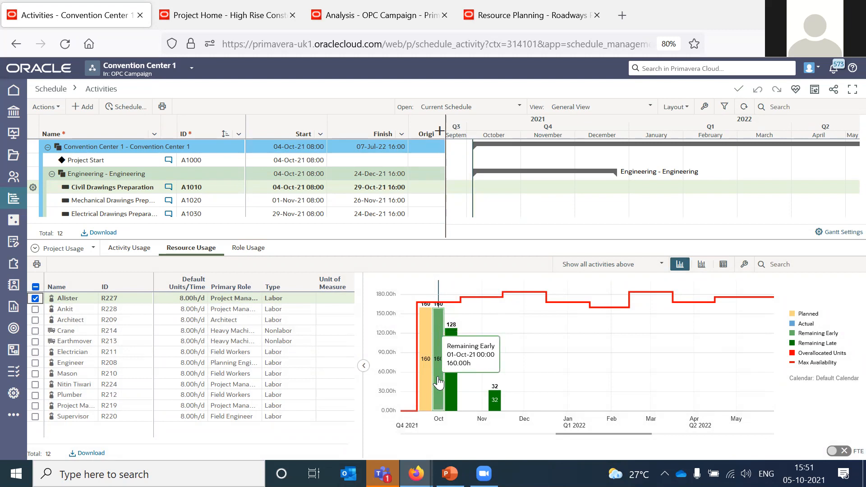
pyautogui.moveTo(450, 382)
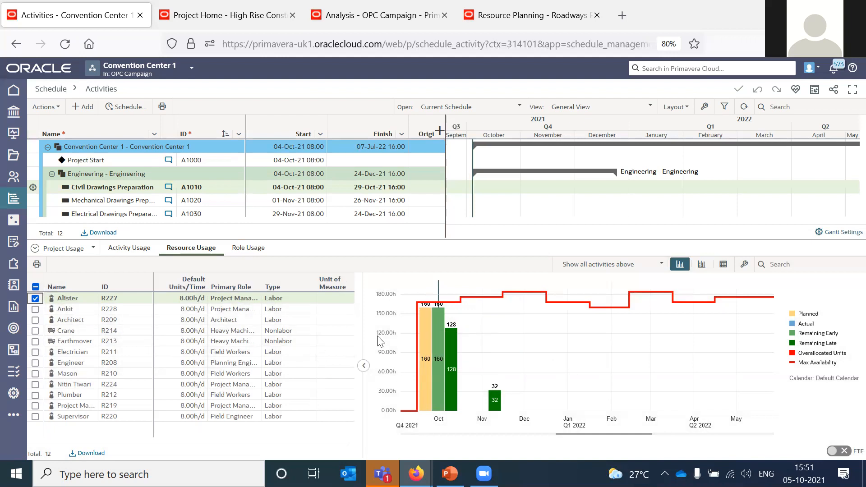
# - Switch R227's usage to the stacked histogram by resource and view the options for which activities are shown above
pyautogui.click(701, 271)
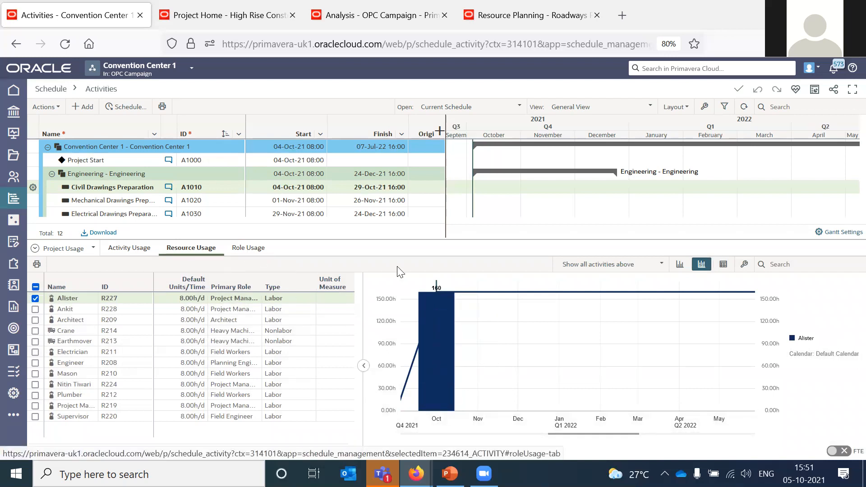
pyautogui.click(631, 266)
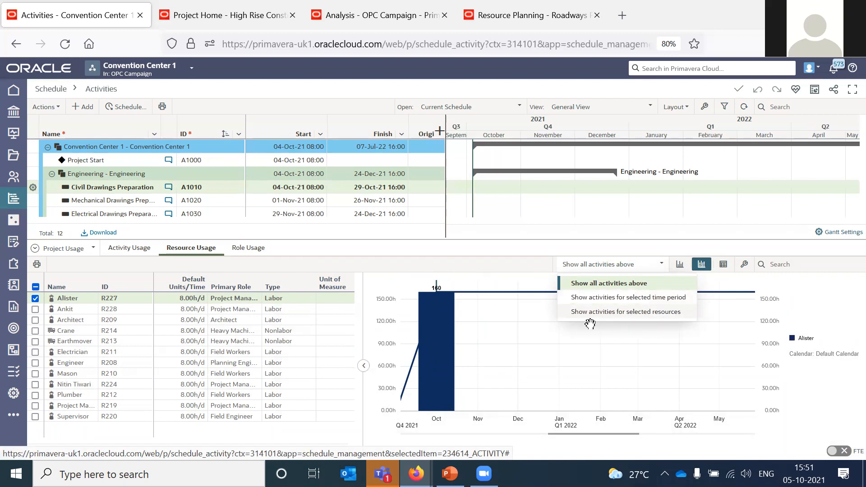
pyautogui.click(500, 270)
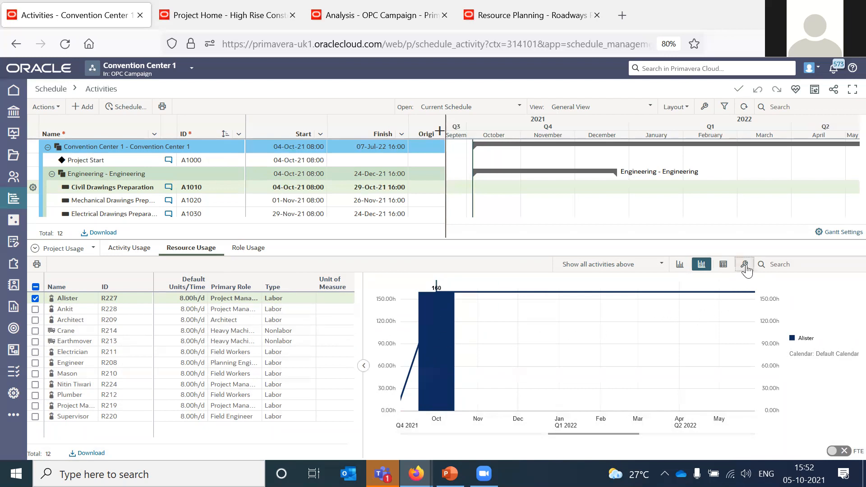
# - Review the column and spreadsheet row settings of the resource usage view and close the settings without changes
pyautogui.click(744, 265)
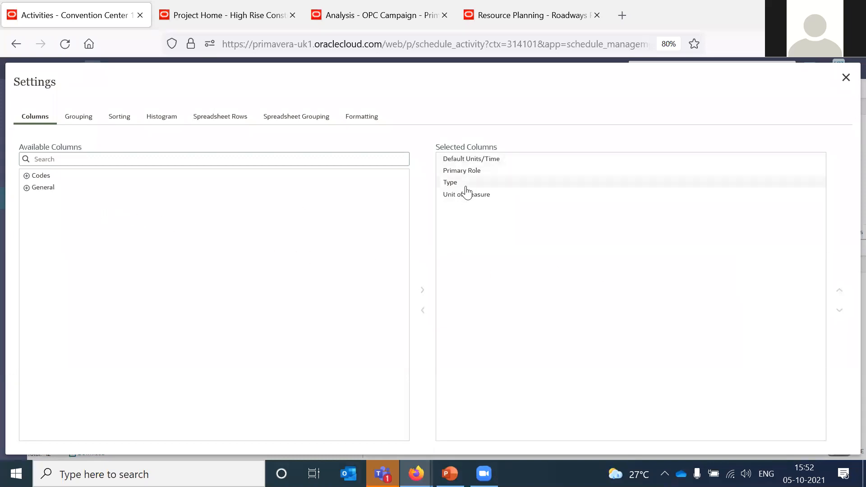
pyautogui.click(233, 126)
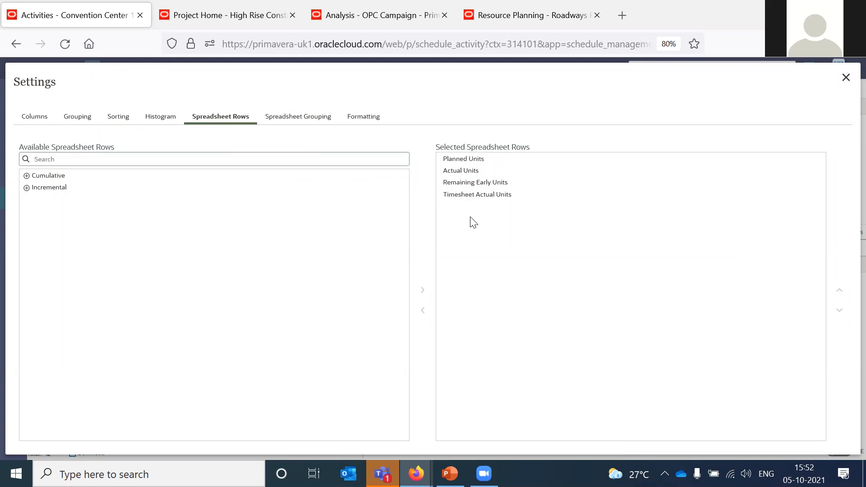
pyautogui.click(845, 80)
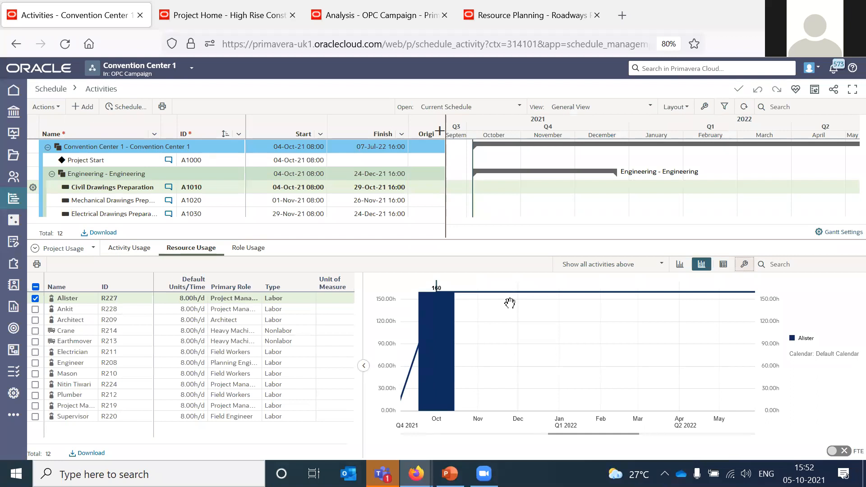
# - Switch to the PowerPoint slide show and present the slide on leveling resources
pyautogui.hotkey('alt', 'Tab')
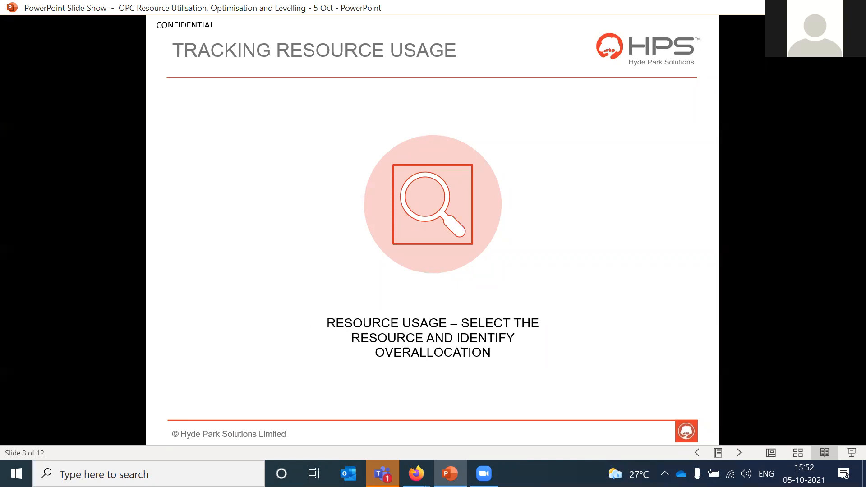
pyautogui.press('Right')
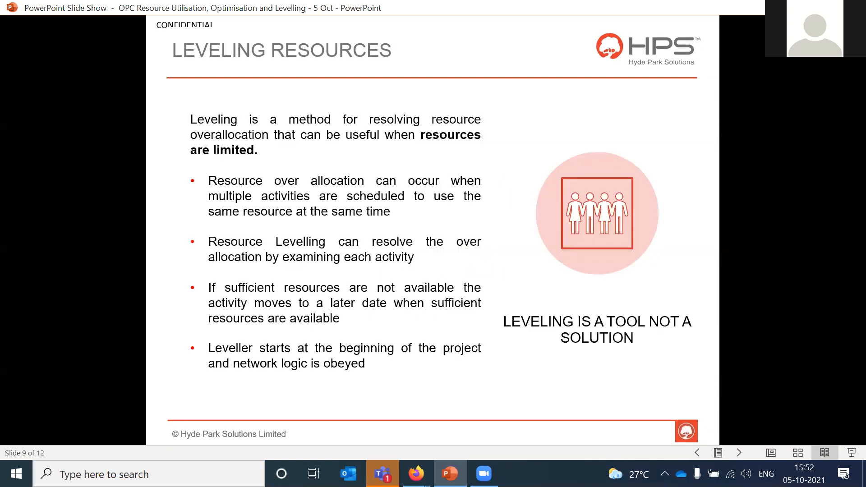
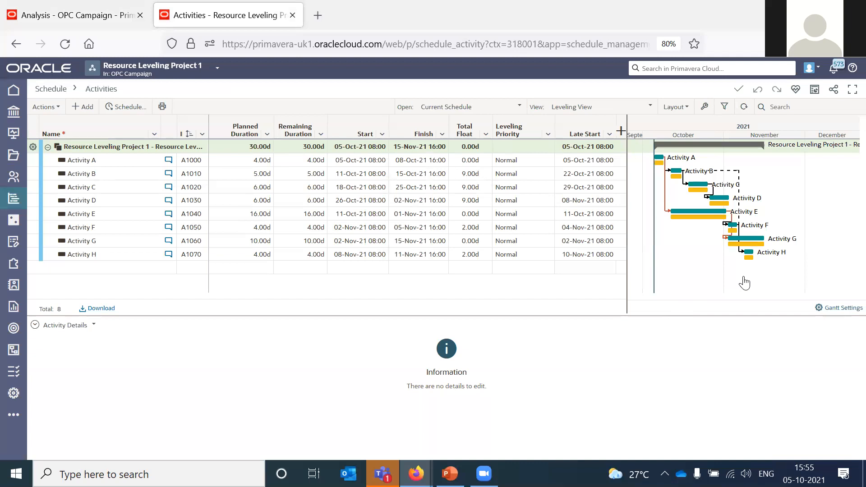
# - View Activity A's resource assignments, and open the project's resource analysis to inspect the Architect's weekly allocation histogram
pyautogui.click(98, 164)
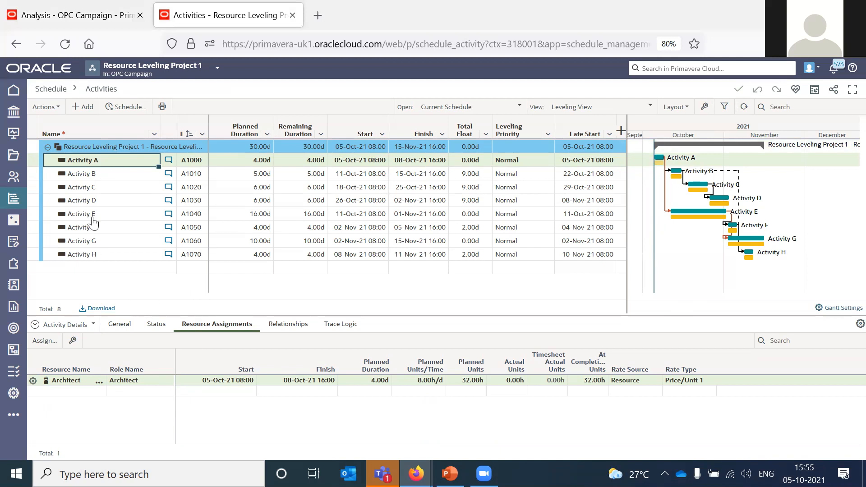
pyautogui.click(59, 110)
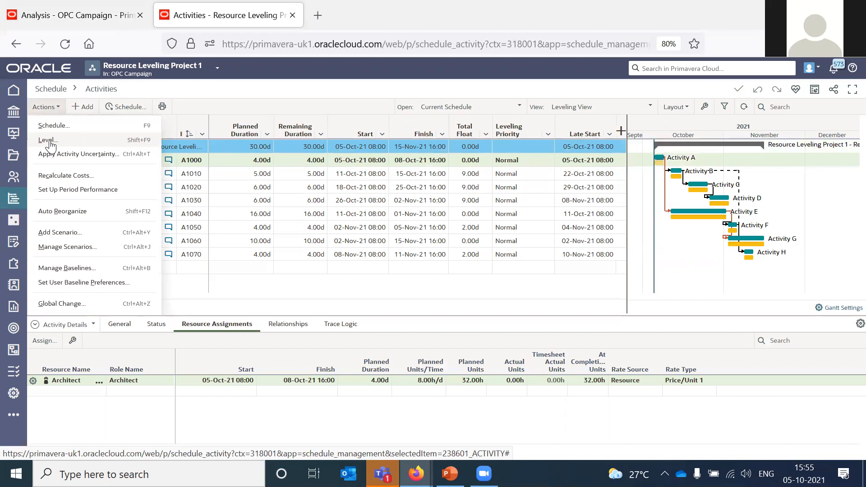
pyautogui.click(14, 178)
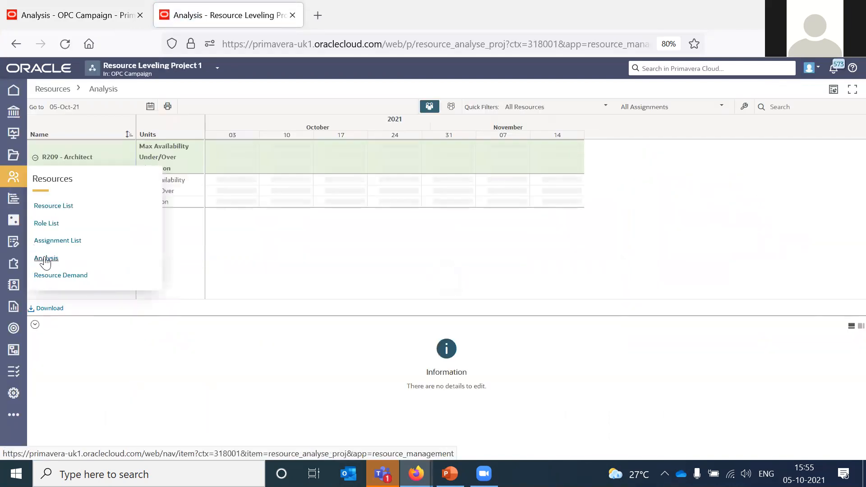
pyautogui.click(45, 258)
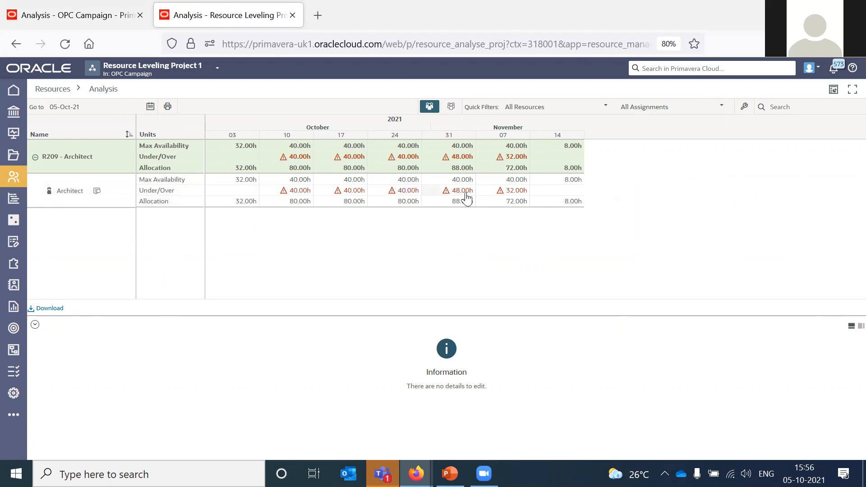
pyautogui.click(126, 198)
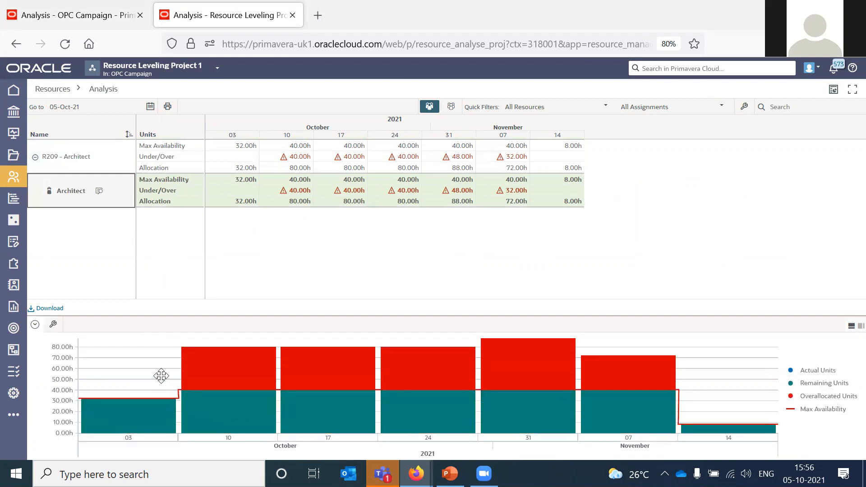
pyautogui.moveTo(256, 373)
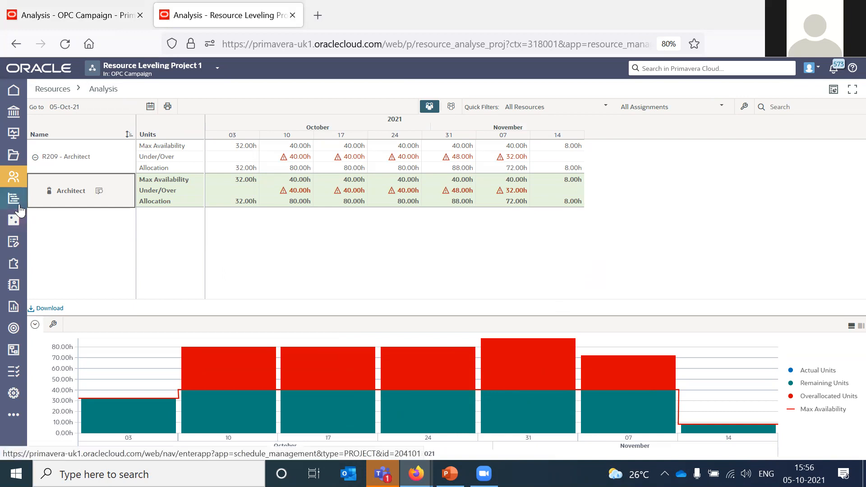
# - Return to the project's schedule activities and view the scenarios and baselines available to open, keeping Current Schedule
pyautogui.moveTo(14, 199)
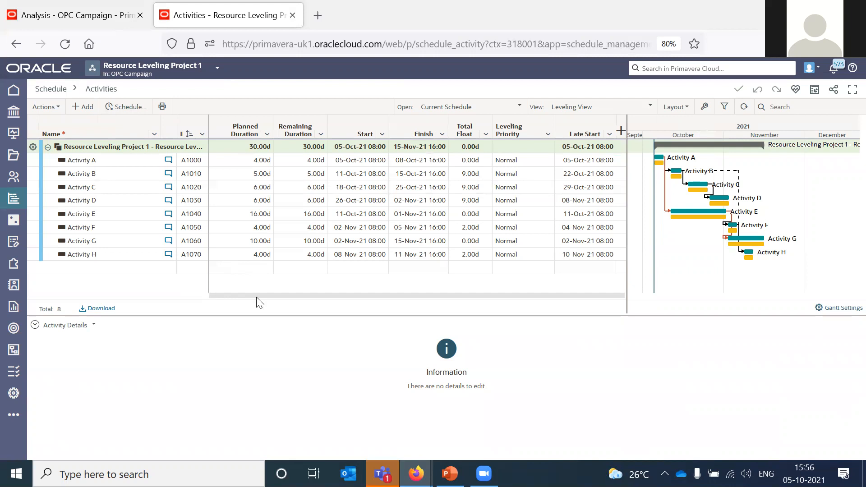
pyautogui.click(61, 112)
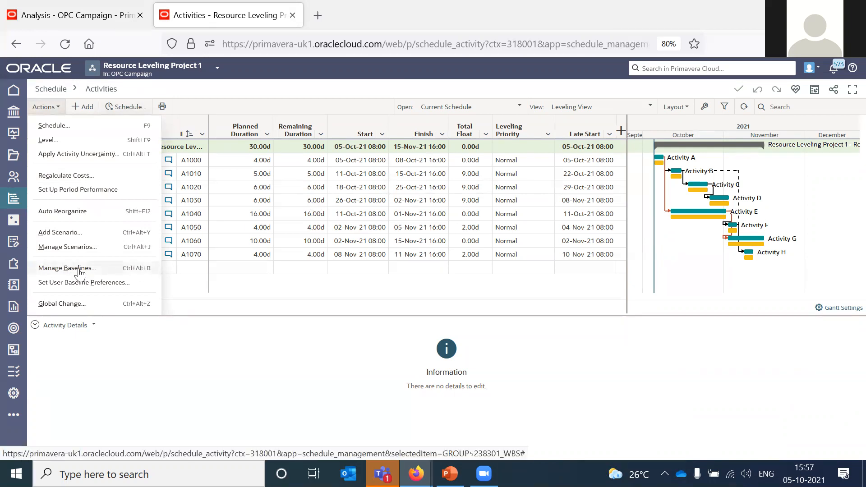
pyautogui.click(511, 112)
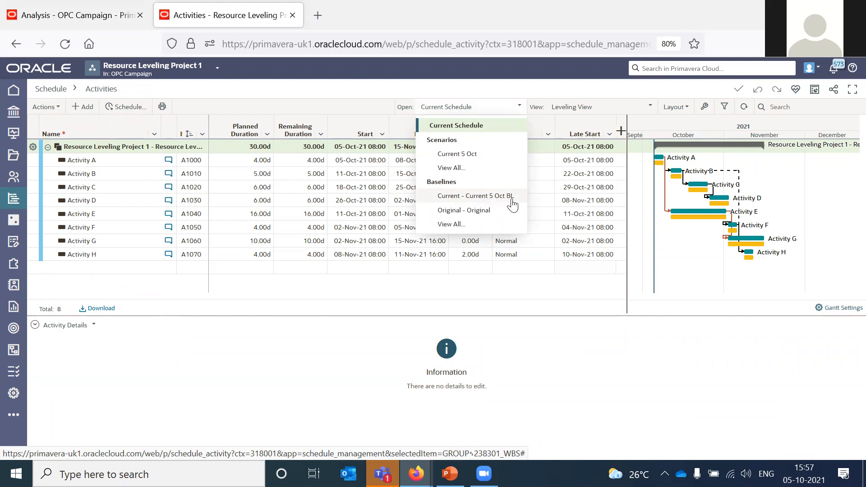
pyautogui.click(370, 291)
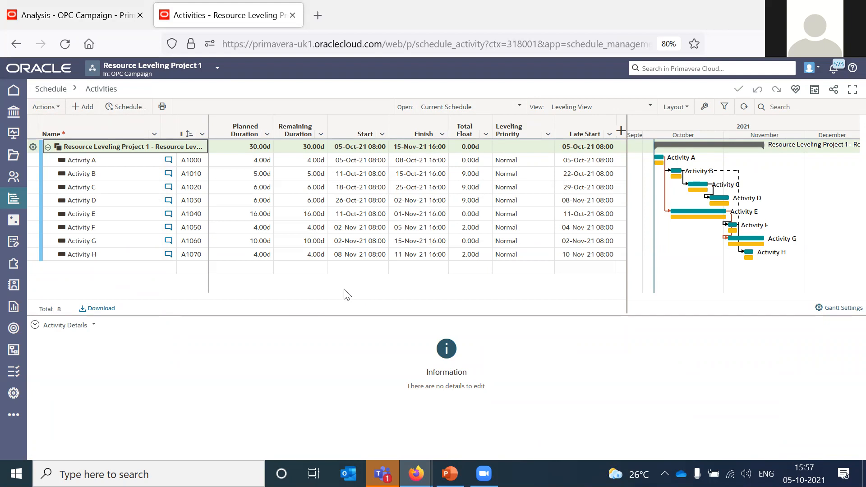
# - Level the project by resources, prioritized by Leveling Priority, Late Start and Total Float in ascending order, preserving scheduled early and late dates
pyautogui.click(55, 108)
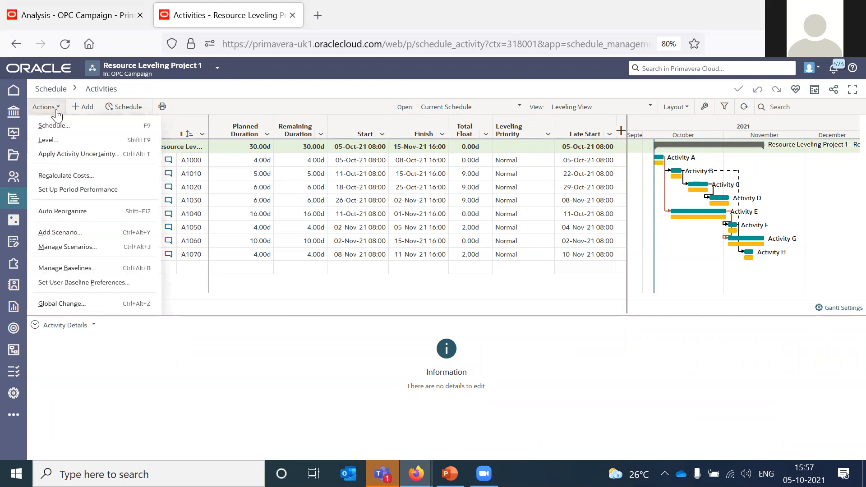
pyautogui.click(47, 140)
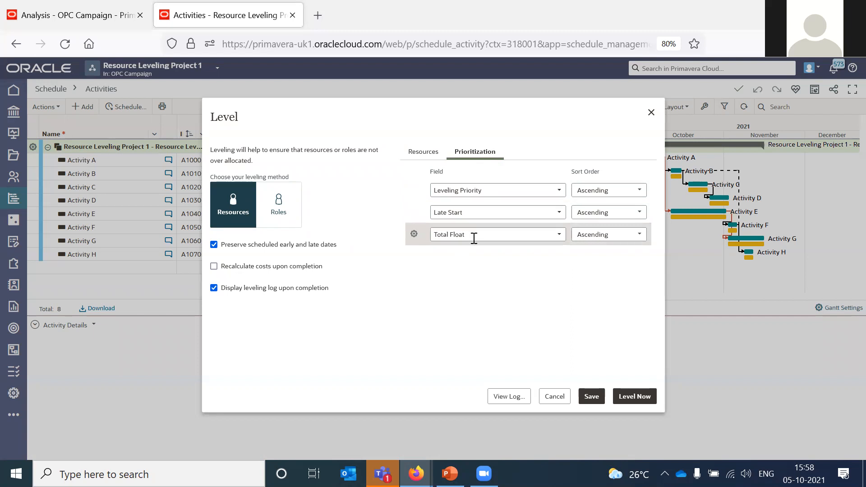
pyautogui.click(560, 236)
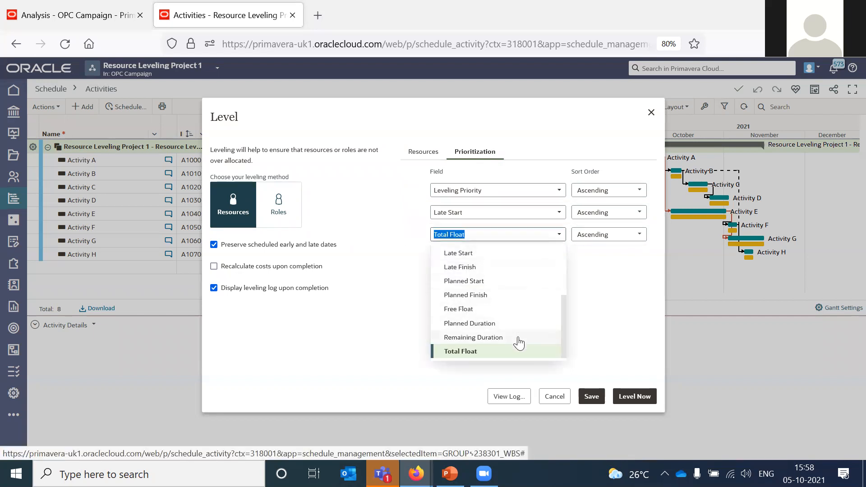
pyautogui.click(616, 316)
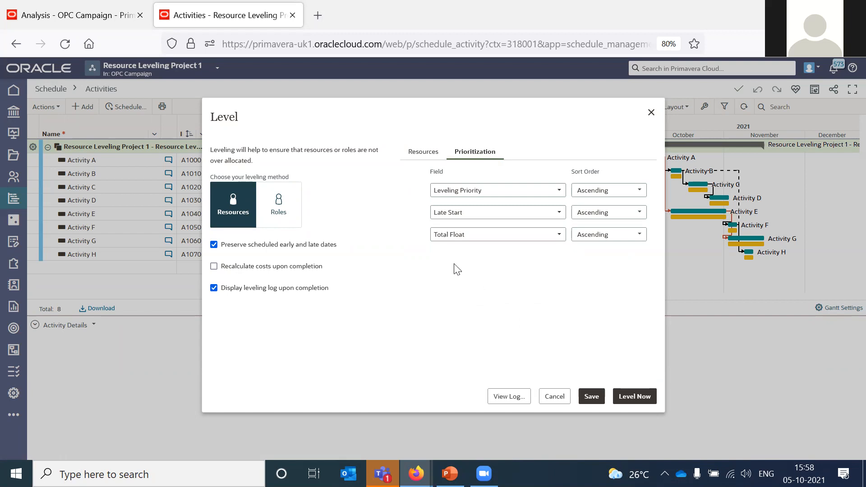
pyautogui.moveTo(435, 110); pyautogui.dragTo(194, 119)
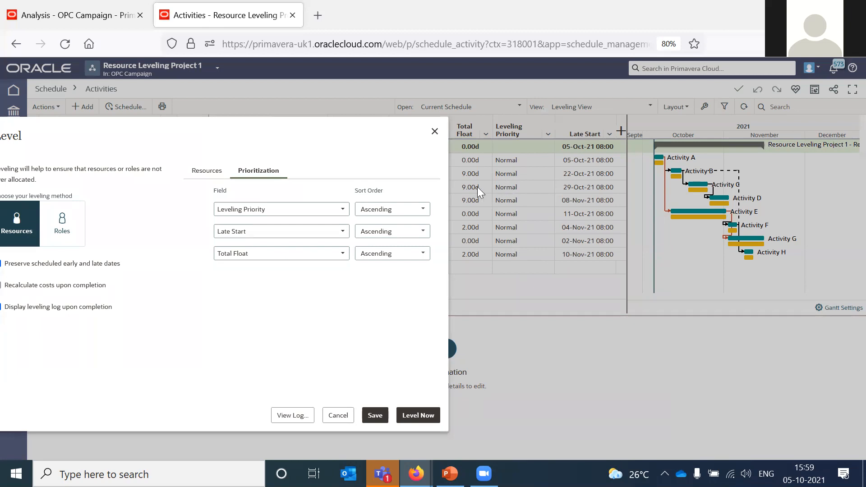
pyautogui.moveTo(324, 133); pyautogui.dragTo(598, 101)
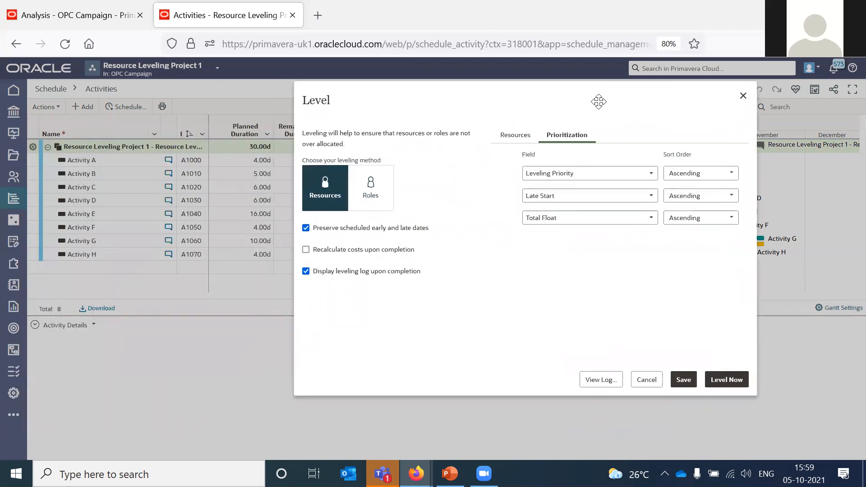
pyautogui.click(726, 380)
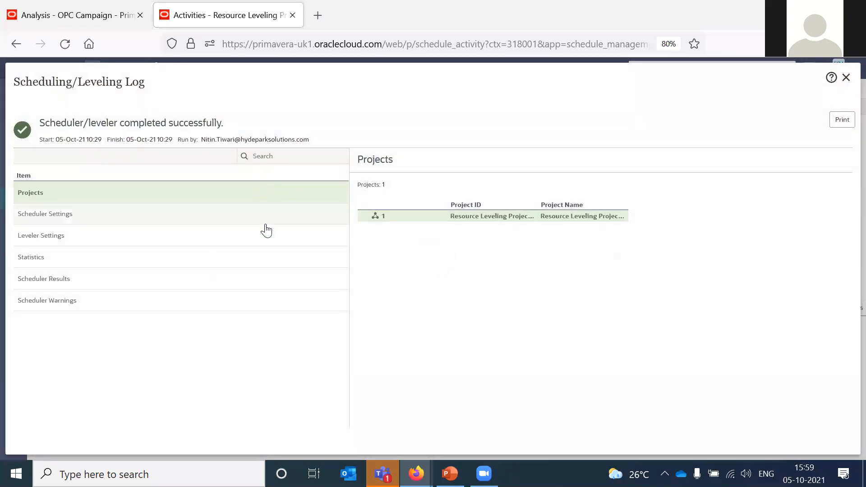
# - Review the critical activities and the activities delayed by leveling in the log's scheduler results, and close the log
pyautogui.click(52, 281)
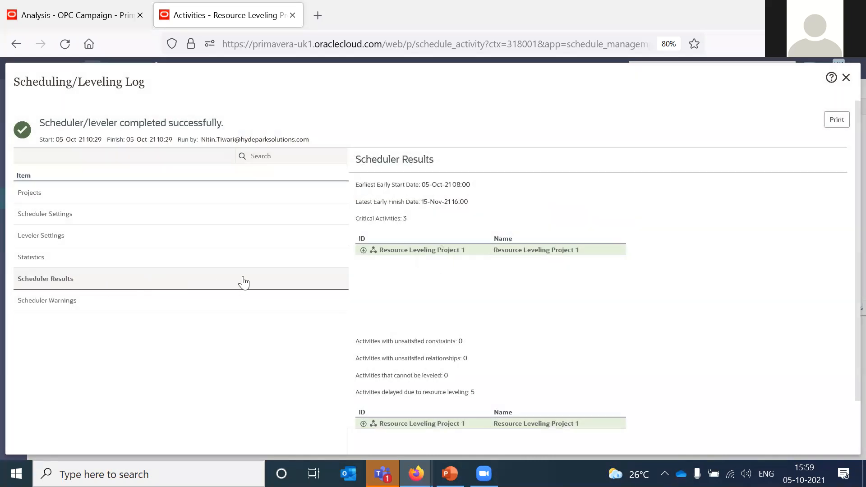
pyautogui.click(363, 251)
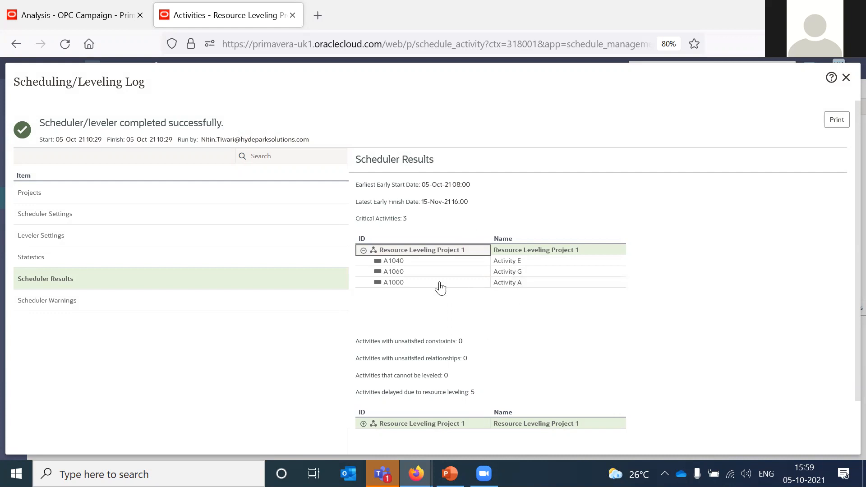
pyautogui.click(364, 424)
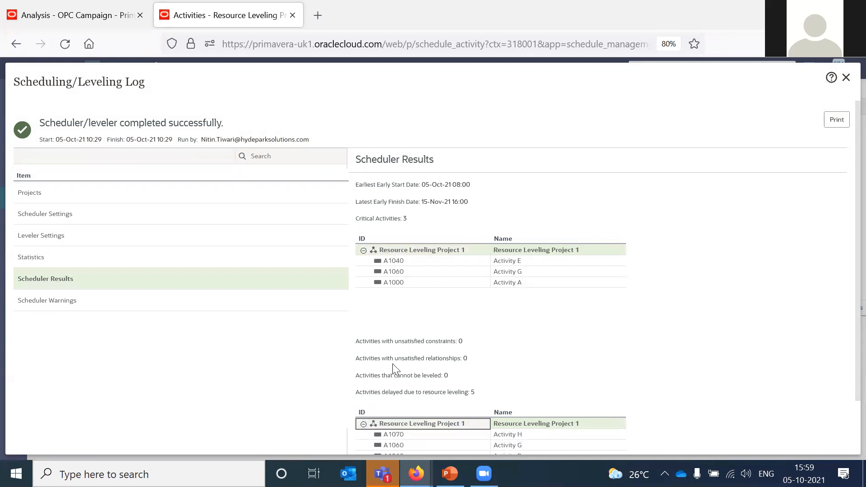
pyautogui.scroll(-2, 593, 291)
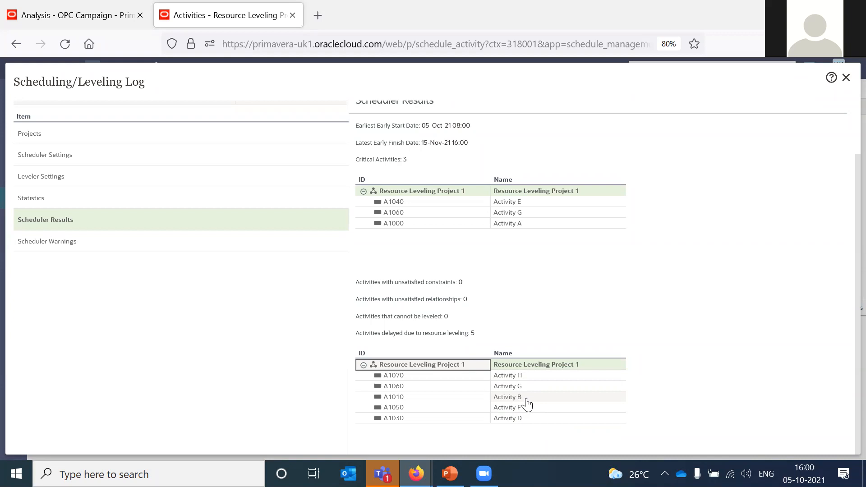
pyautogui.click(845, 81)
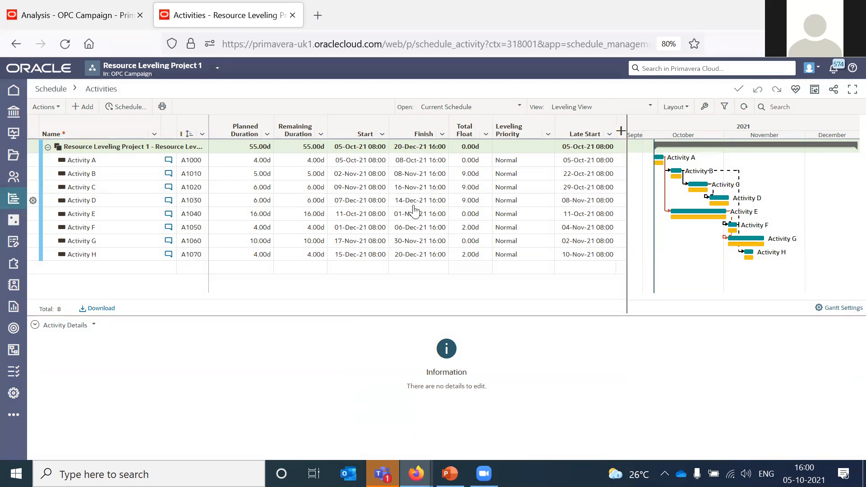
# - Reschedule the project with data date 05-Oct-21 00:00, and set Activity B's leveling priority to Top
pyautogui.click(131, 108)
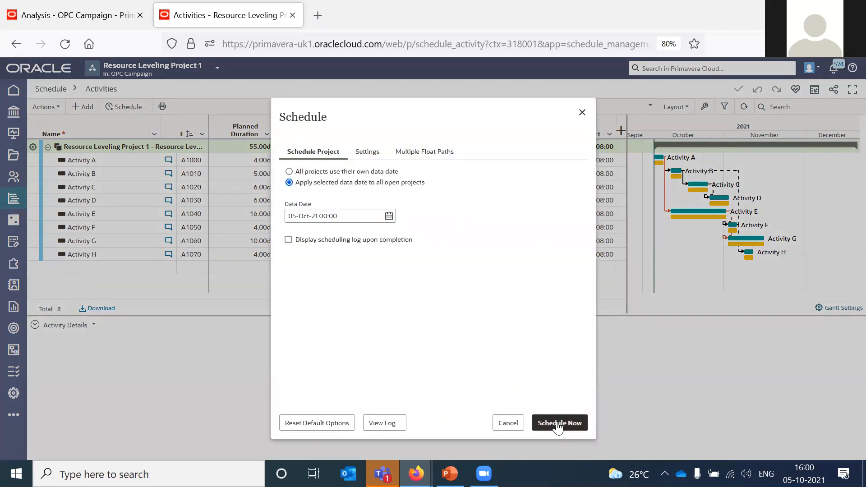
pyautogui.click(558, 426)
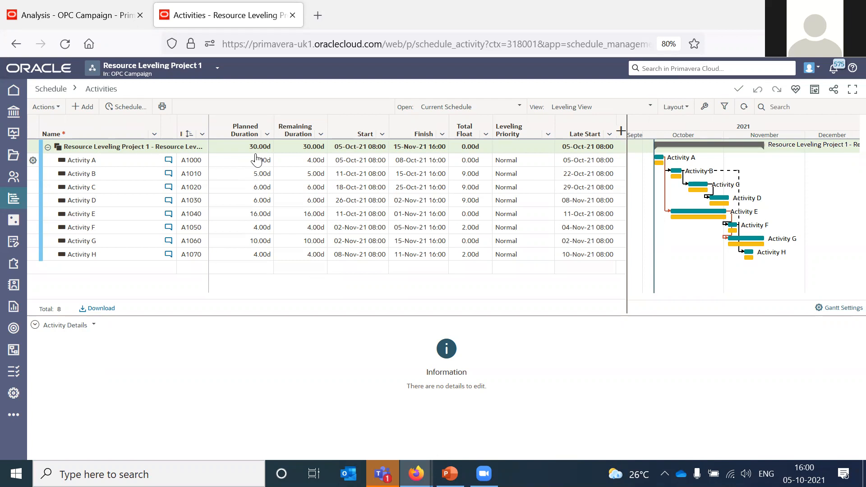
pyautogui.click(110, 177)
pyautogui.click(543, 177)
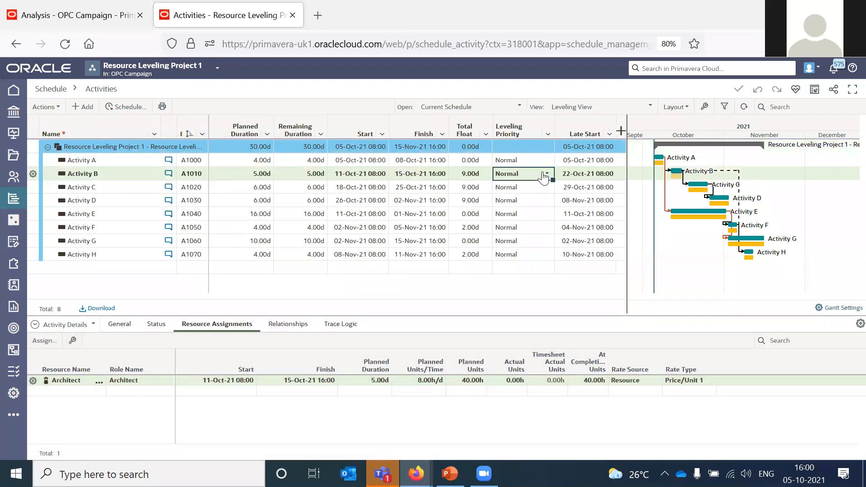
pyautogui.click(546, 176)
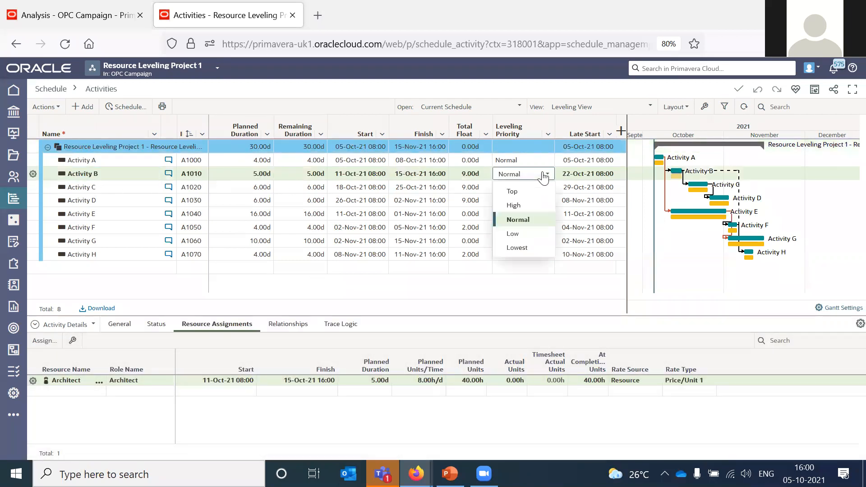
pyautogui.click(518, 193)
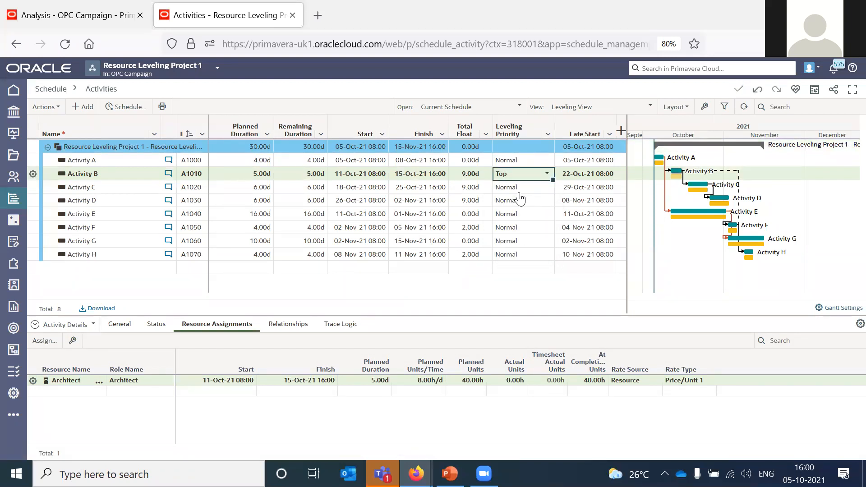
# - Check the leveling prioritization fields and level the project again for the selected Architect resource
pyautogui.click(58, 109)
pyautogui.click(53, 140)
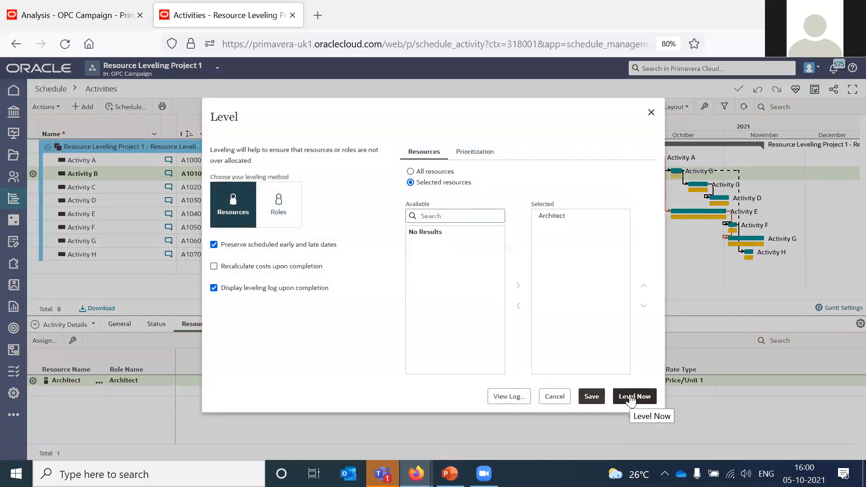
pyautogui.click(472, 153)
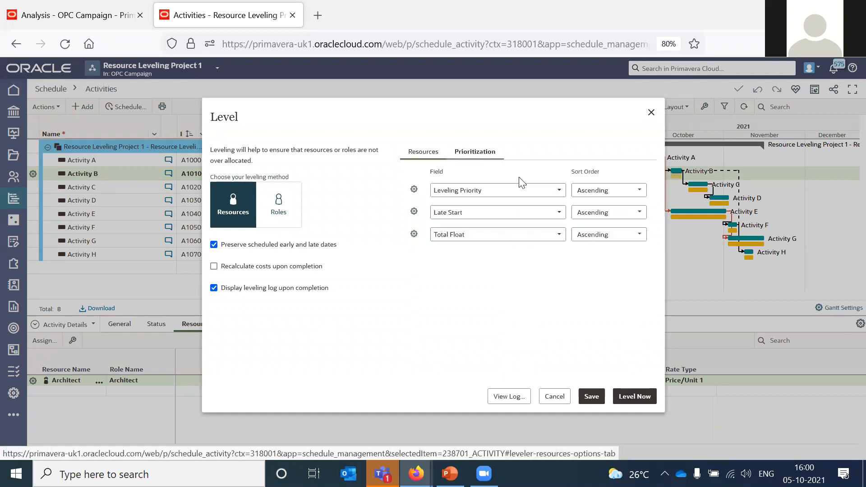
pyautogui.click(633, 396)
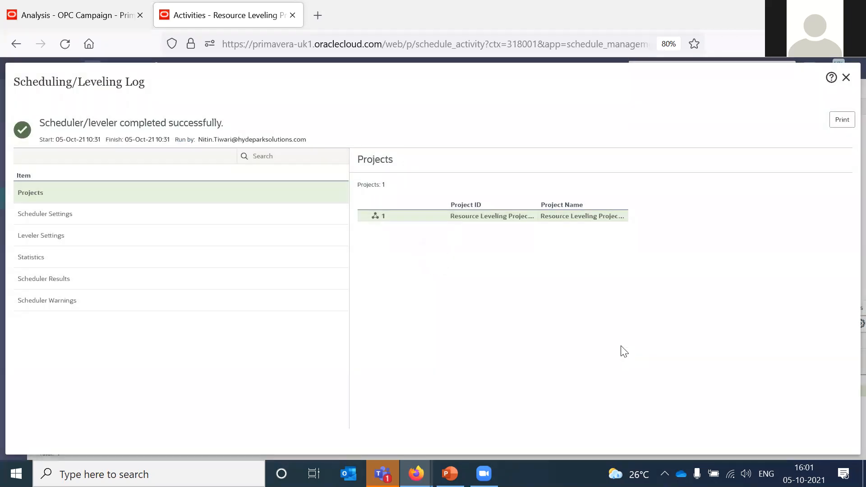
# - Examine the second leveling run's scheduler results for critical and delayed activities, and close the log to see the leveled dates
pyautogui.click(48, 284)
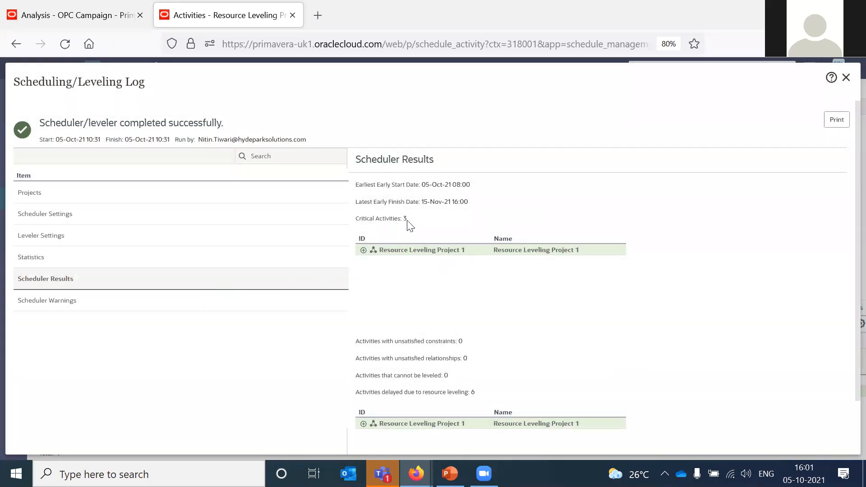
pyautogui.click(362, 250)
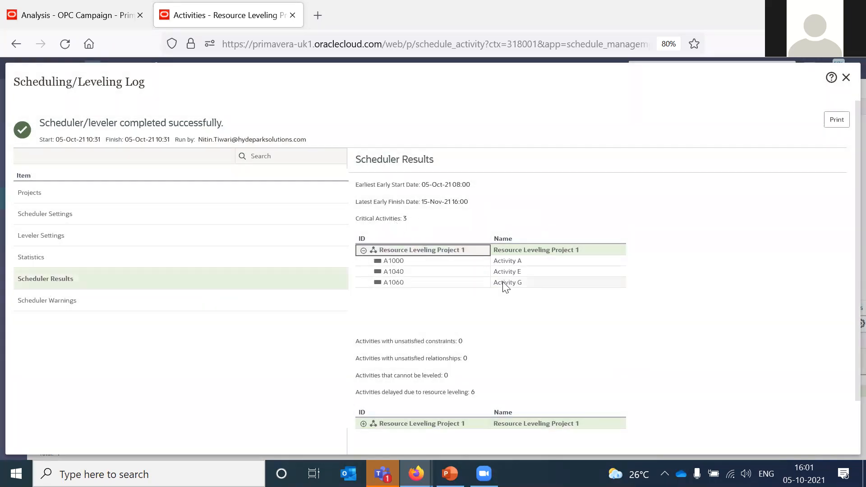
pyautogui.scroll(-2, 504, 286)
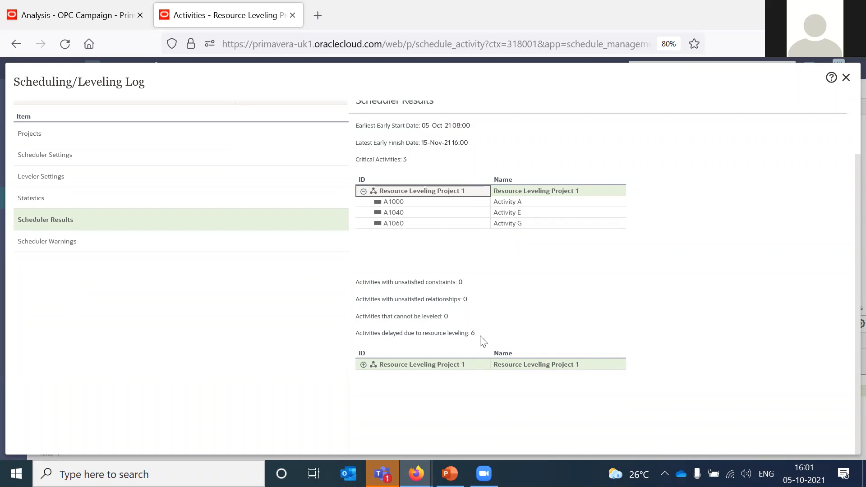
pyautogui.click(363, 365)
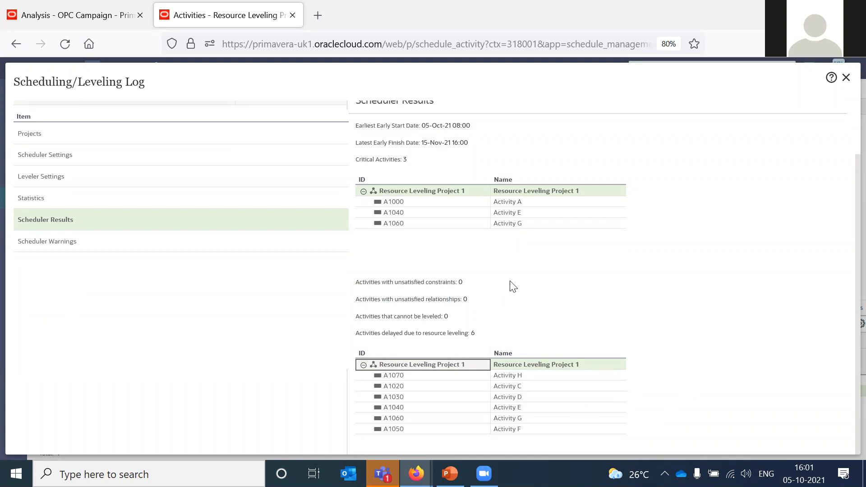
pyautogui.click(845, 79)
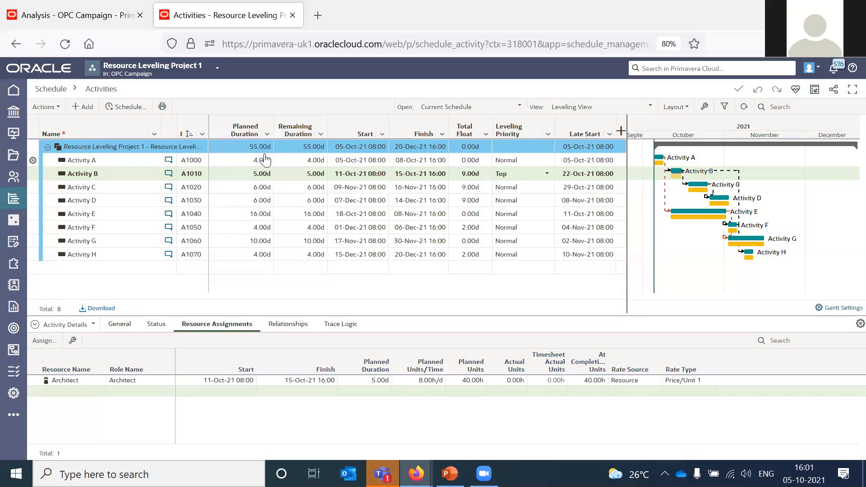
# - Check the project's baseline management options and the list of scenarios and baselines that can be opened, keeping the current schedule open
pyautogui.click(45, 106)
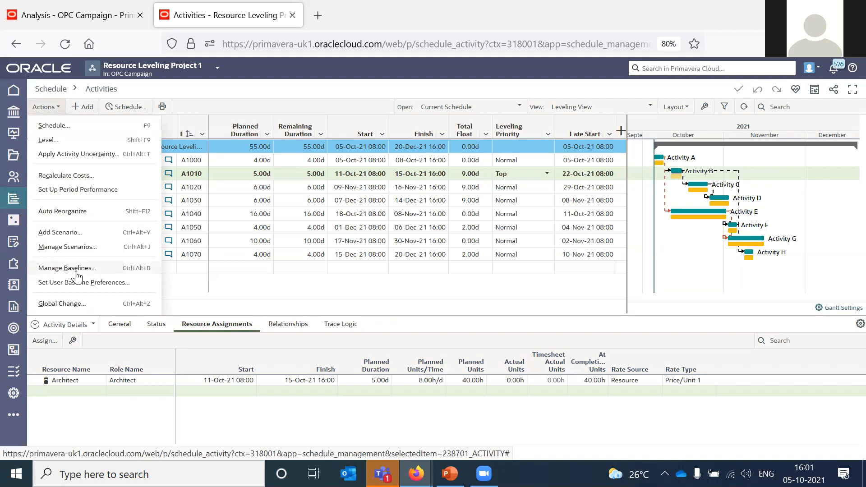
pyautogui.click(386, 309)
pyautogui.click(495, 110)
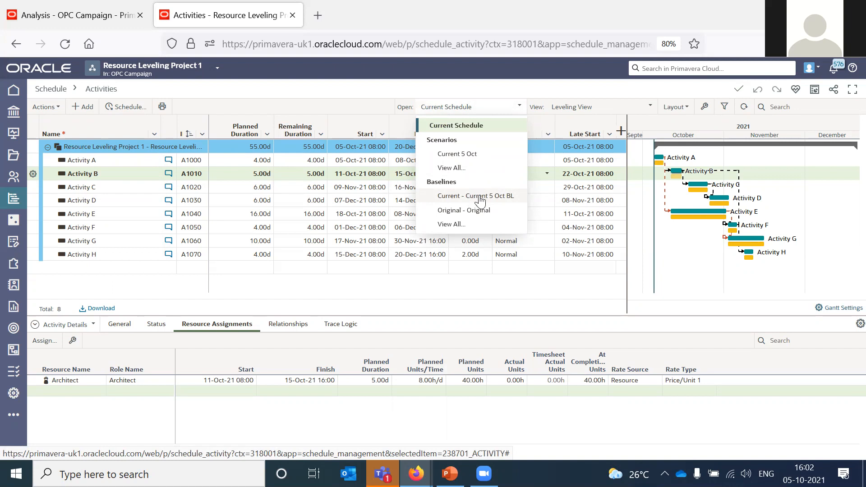
pyautogui.click(424, 316)
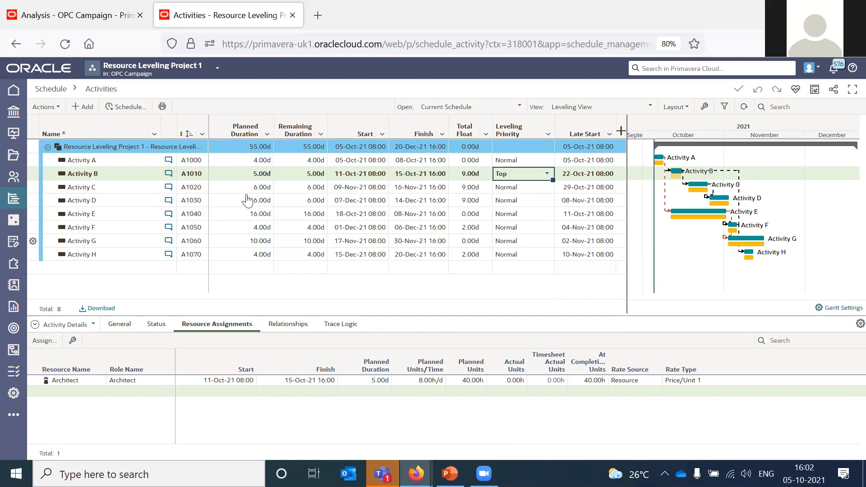
# - Reschedule the project to clear the leveled dates, applying data date 05-Oct-21 00:00 to all open projects
pyautogui.click(130, 107)
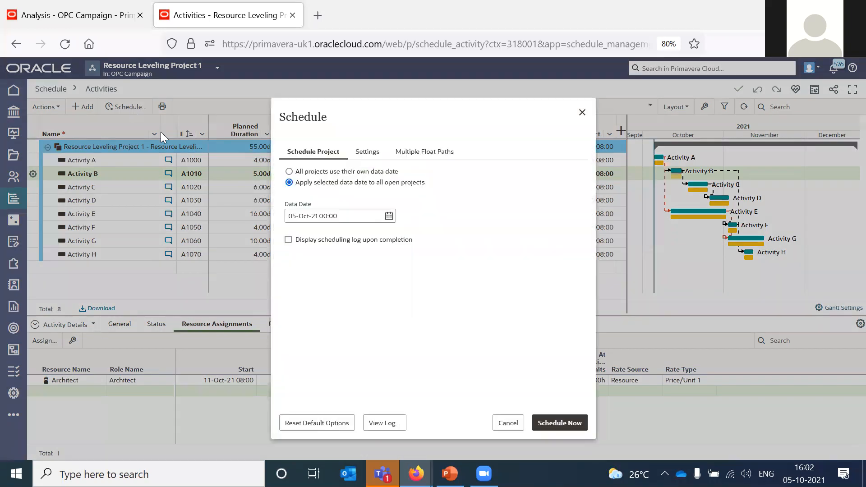
pyautogui.click(571, 423)
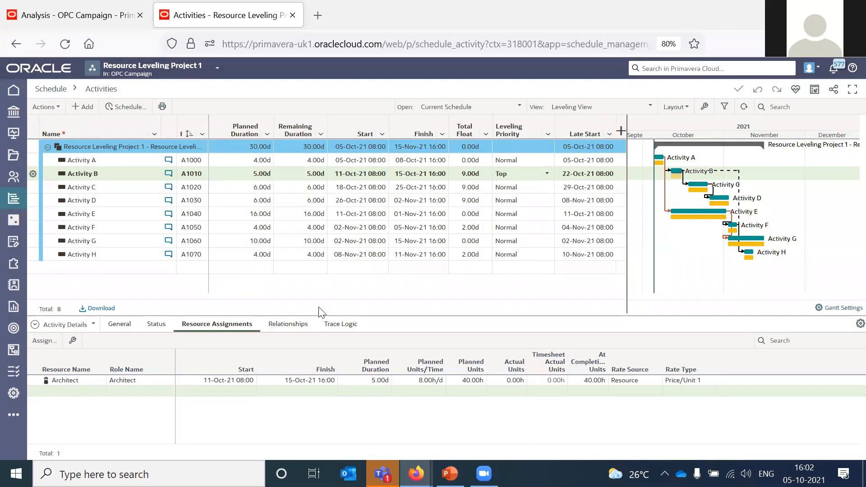
# - Switch to the PowerPoint slide show and advance to slide 10 on the rules for determining the order for leveling activities
pyautogui.hotkey('alt', 'Tab')
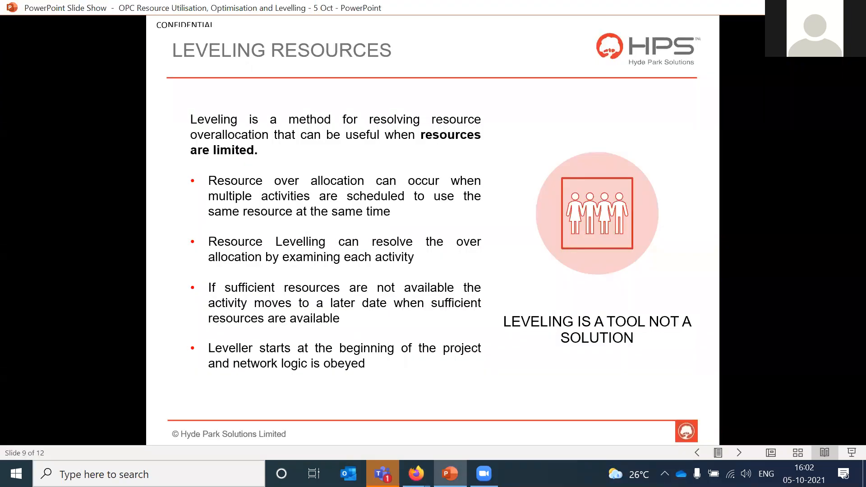
pyautogui.press('Right')
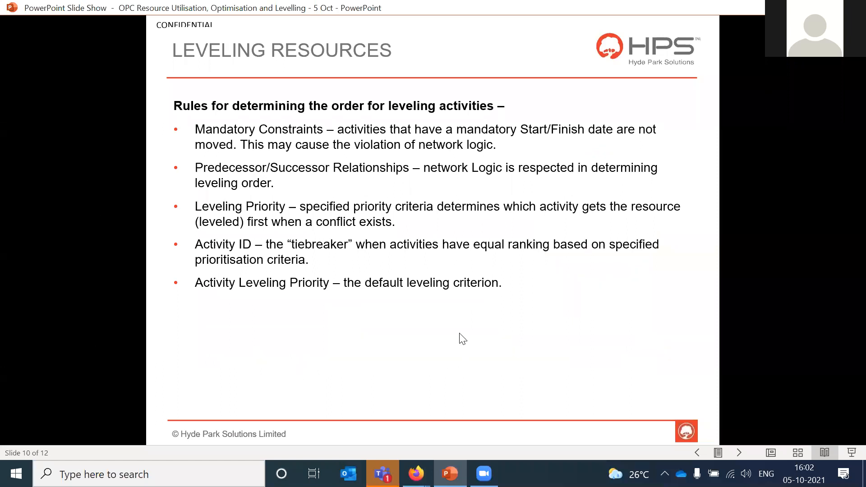